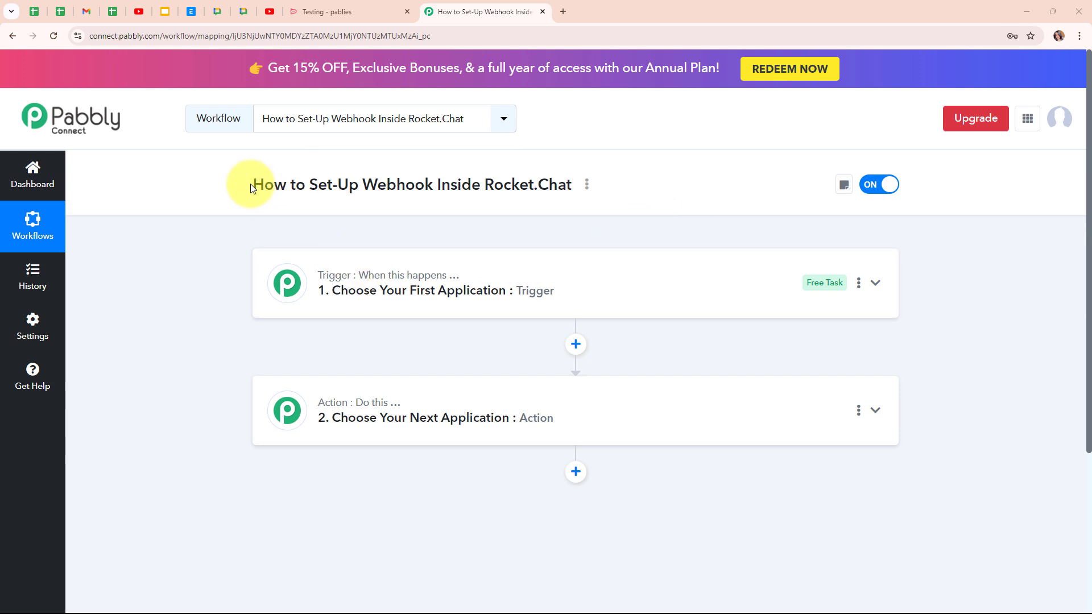
# Step: Leave the Pabbly workflow and bring up the 'Testing - pablies' Rocket.Chat tab
pyautogui.moveTo(250, 188); pyautogui.dragTo(536, 203)
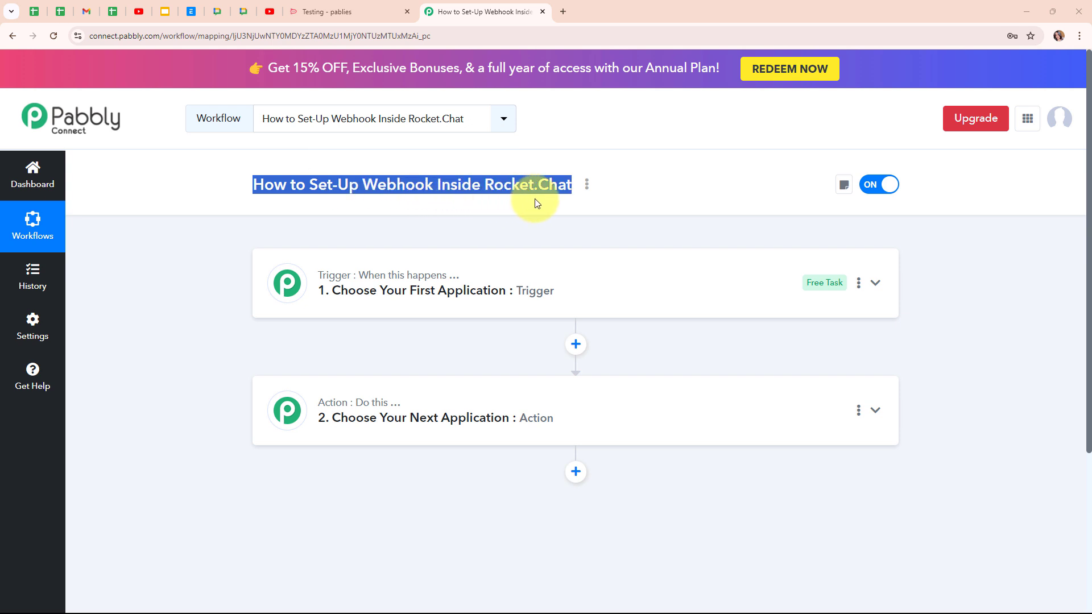
pyautogui.click(465, 234)
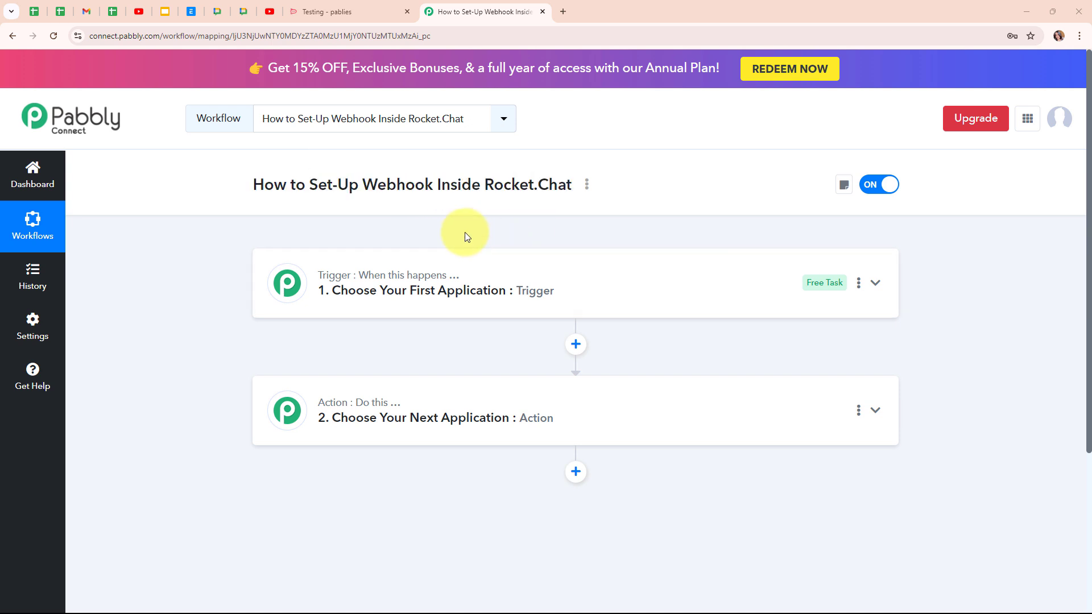
pyautogui.click(365, 9)
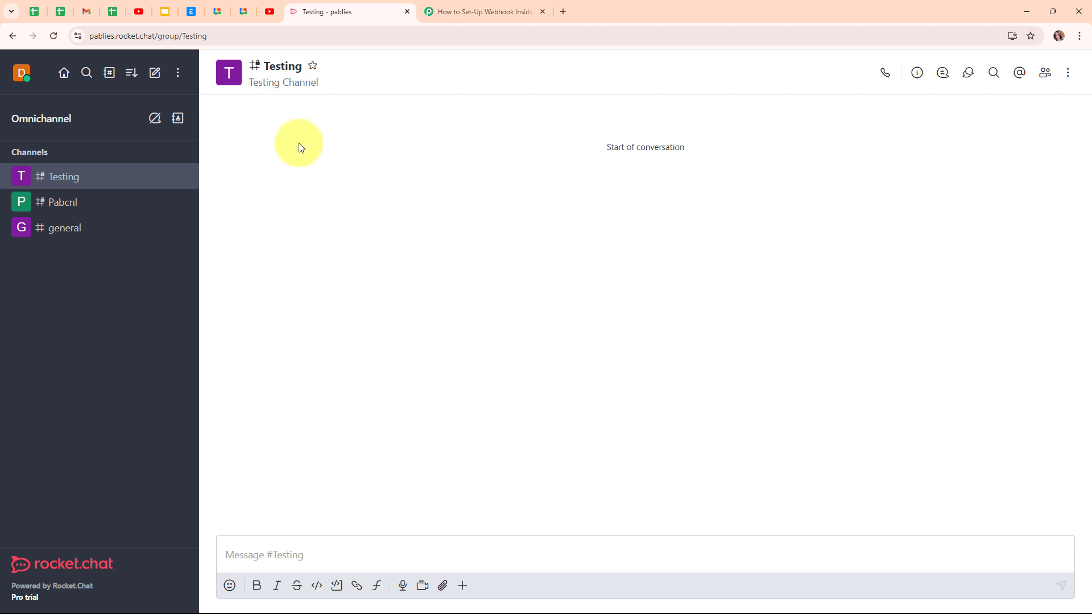
# Step: Return to the Pabbly workflow 'How to Set-Up Webhook Inside Rocket.Chat'
pyautogui.click(457, 10)
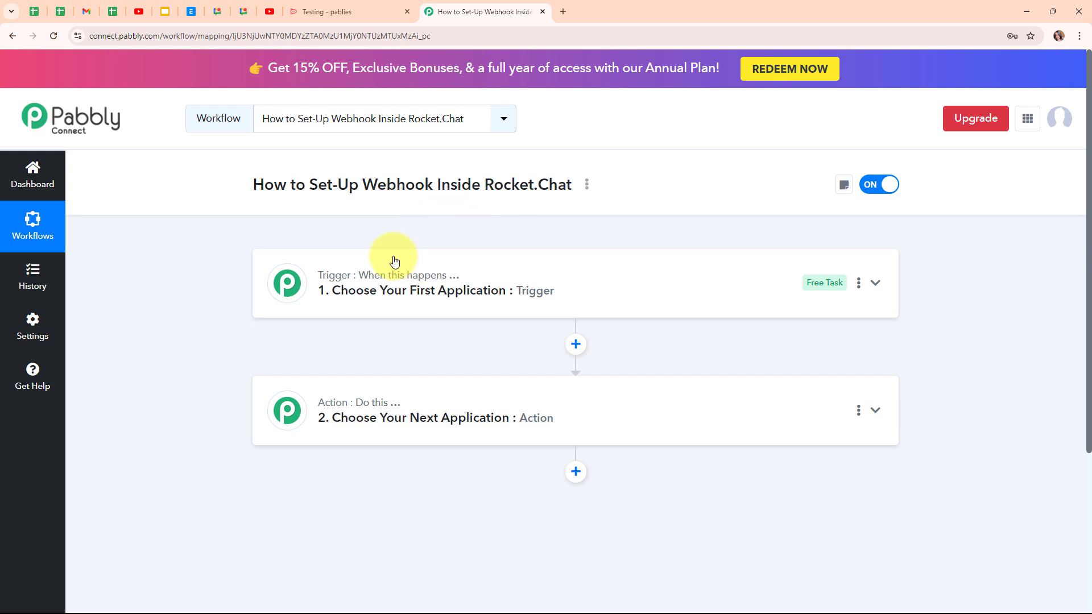
pyautogui.moveTo(362, 187); pyautogui.dragTo(434, 193)
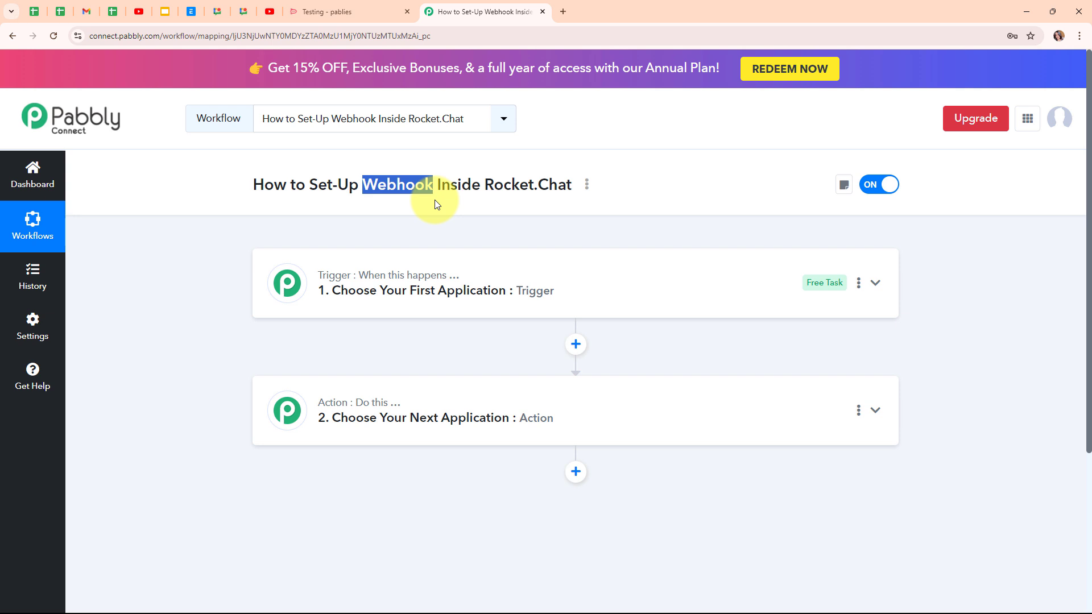
pyautogui.click(470, 219)
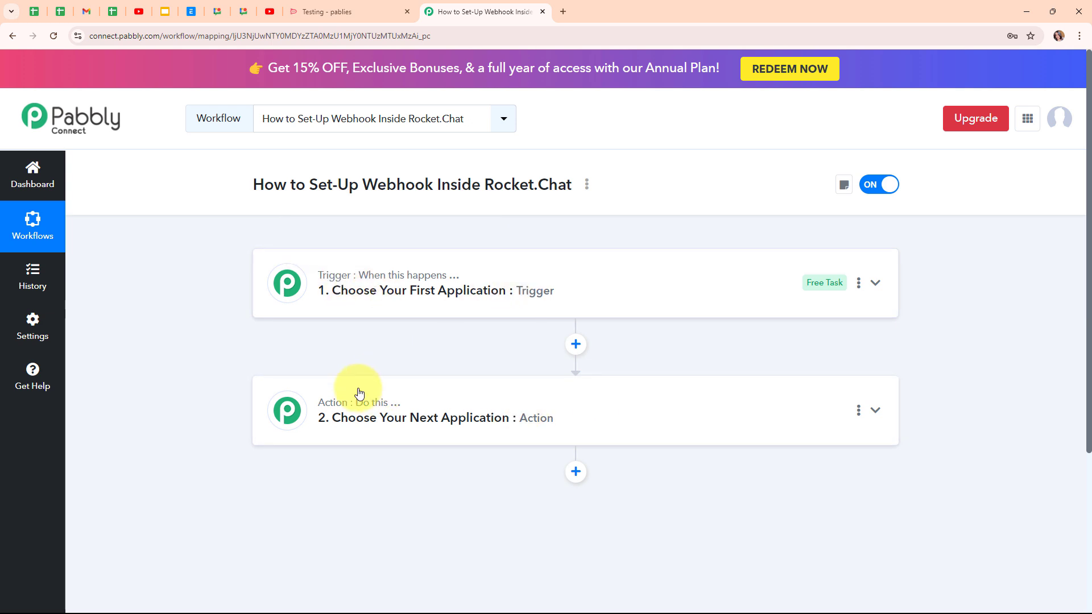
pyautogui.moveTo(312, 405)
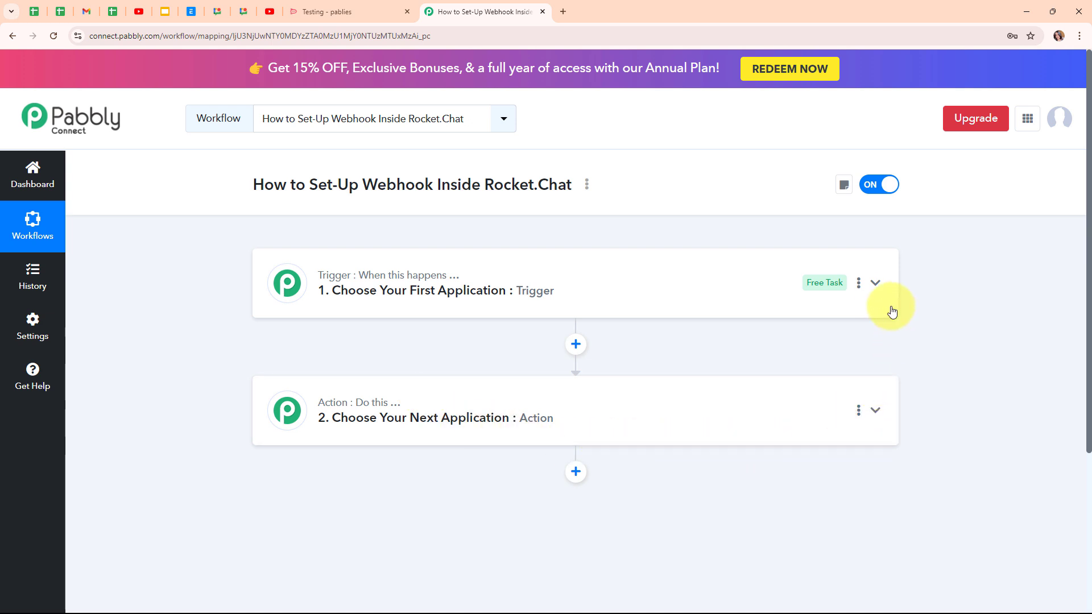
# Step: Set Rocket.Chat as the trigger app via a 'rock' search and list its trigger events
pyautogui.click(875, 290)
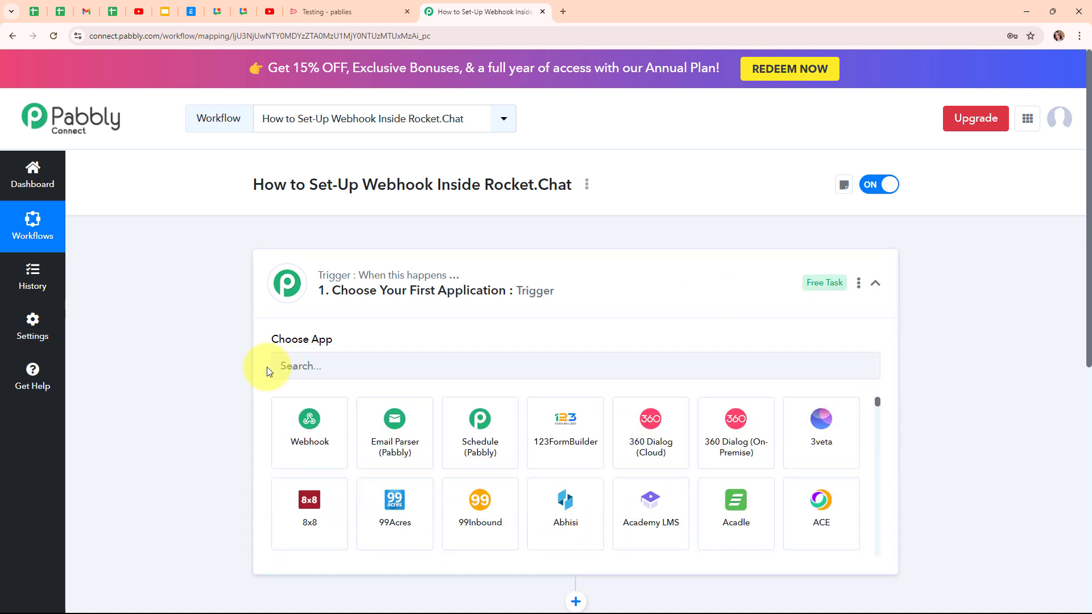
pyautogui.click(322, 373)
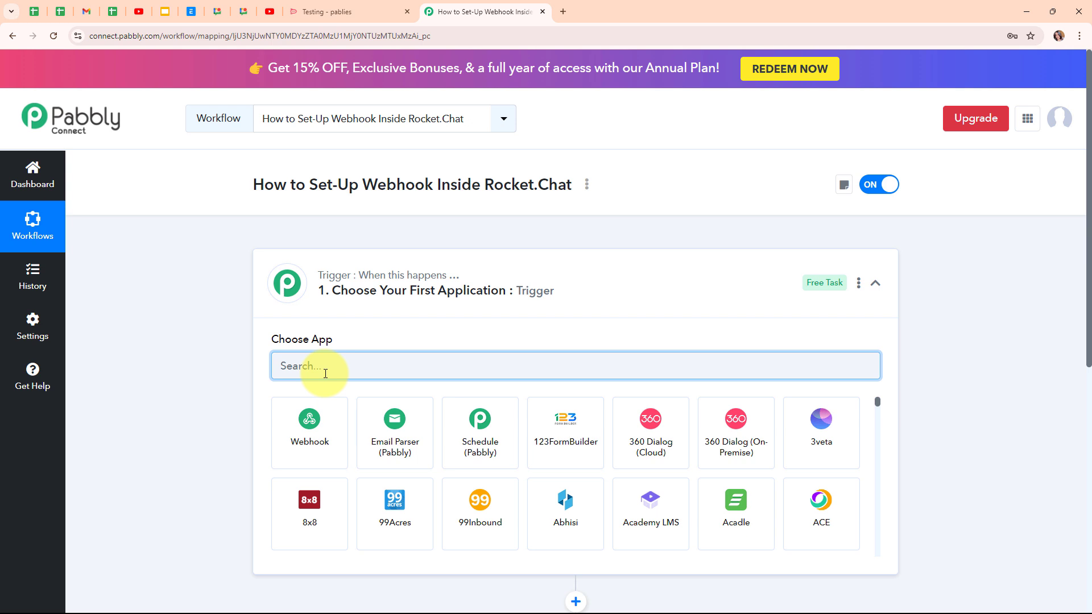
pyautogui.write('rock')
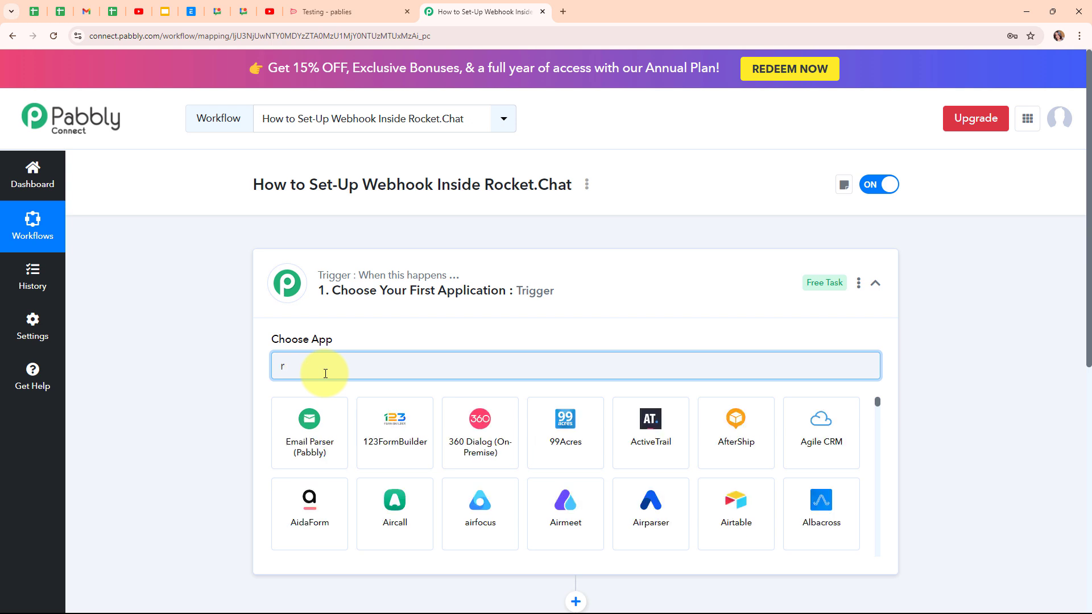
pyautogui.click(328, 414)
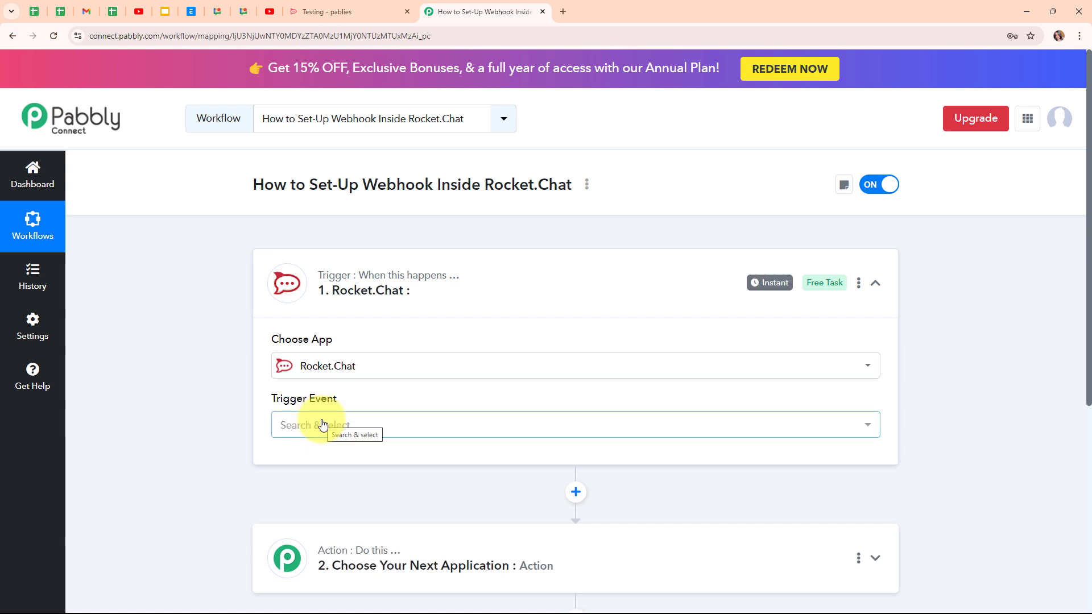
pyautogui.click(317, 424)
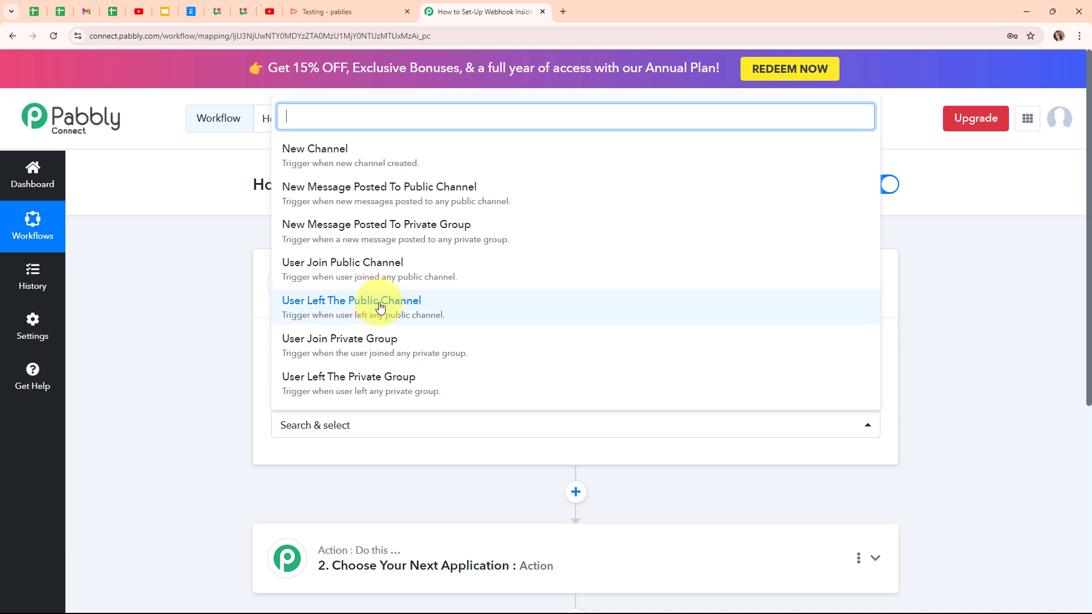
pyautogui.scroll(-2, 530, 312)
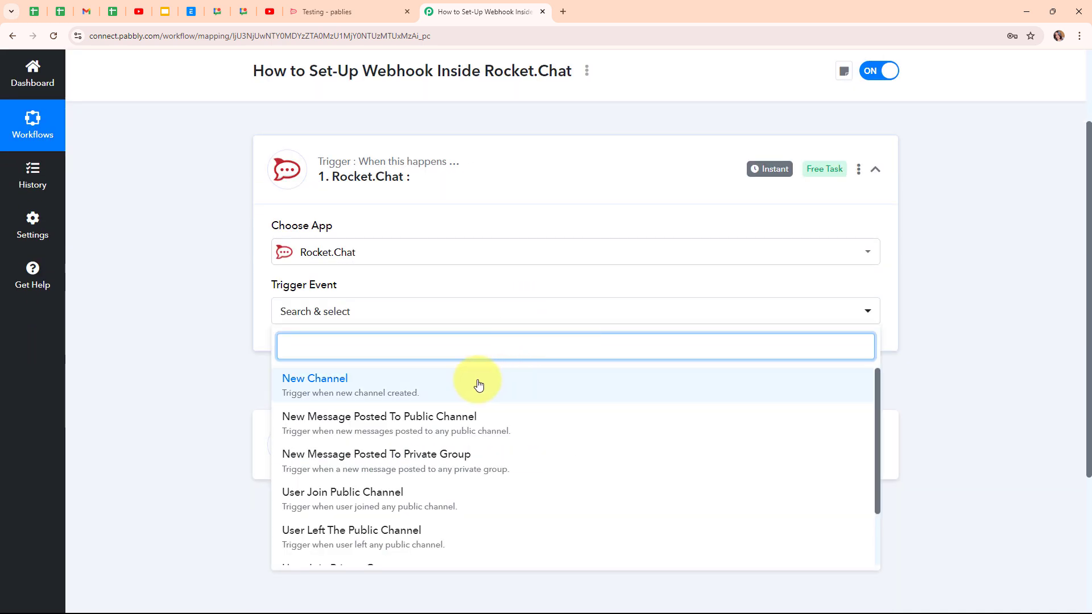
# Step: Choose New Channel as the trigger event, copy its webhook URL, then go to Rocket.Chat
pyautogui.click(373, 385)
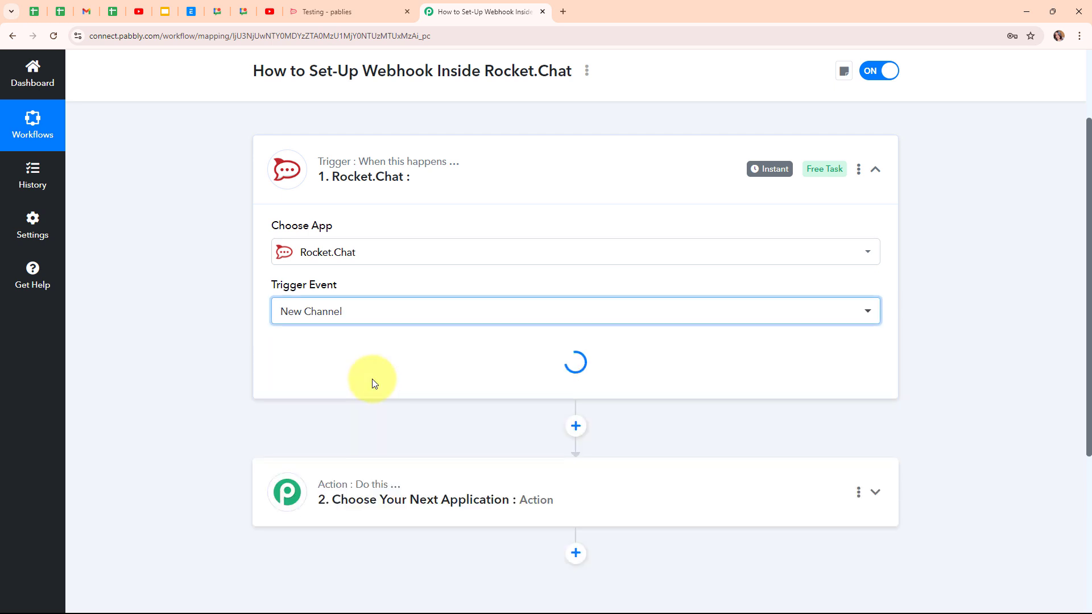
pyautogui.scroll(-1, 613, 337)
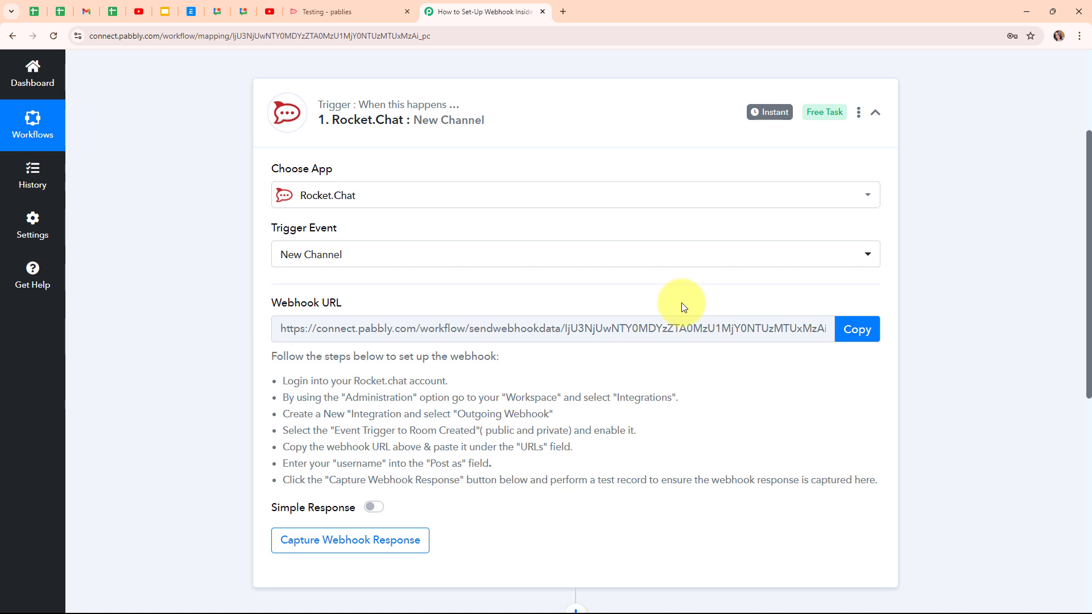
pyautogui.moveTo(288, 384); pyautogui.dragTo(824, 468)
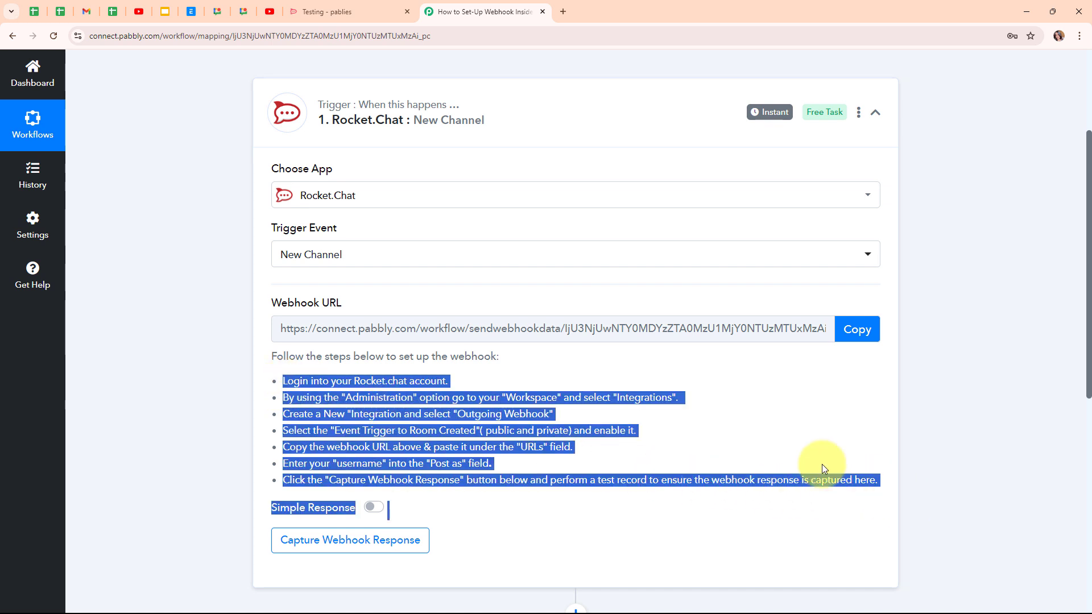
pyautogui.click(658, 433)
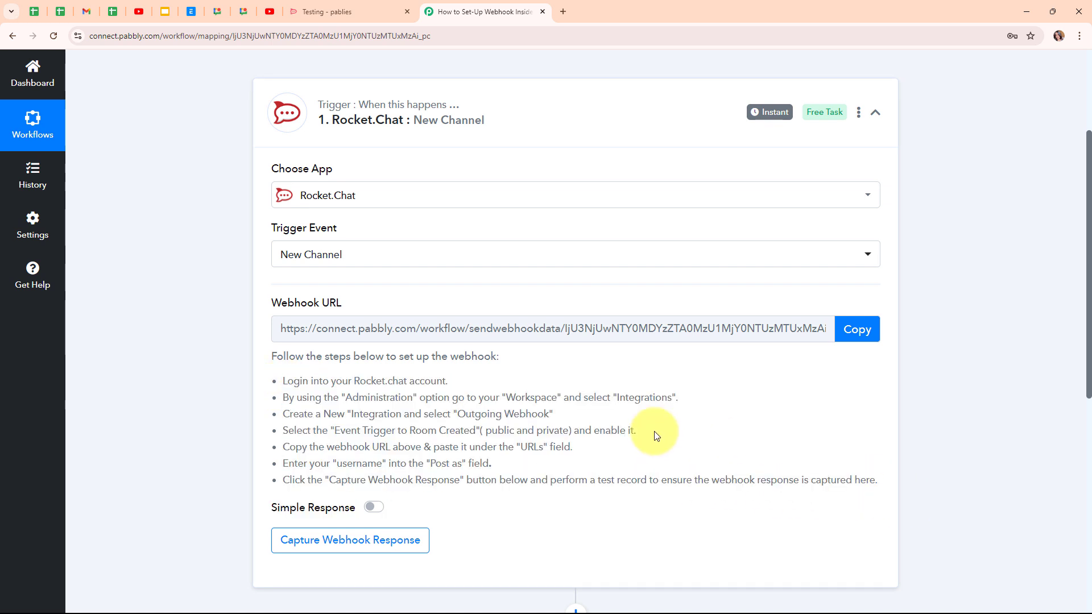
pyautogui.click(870, 336)
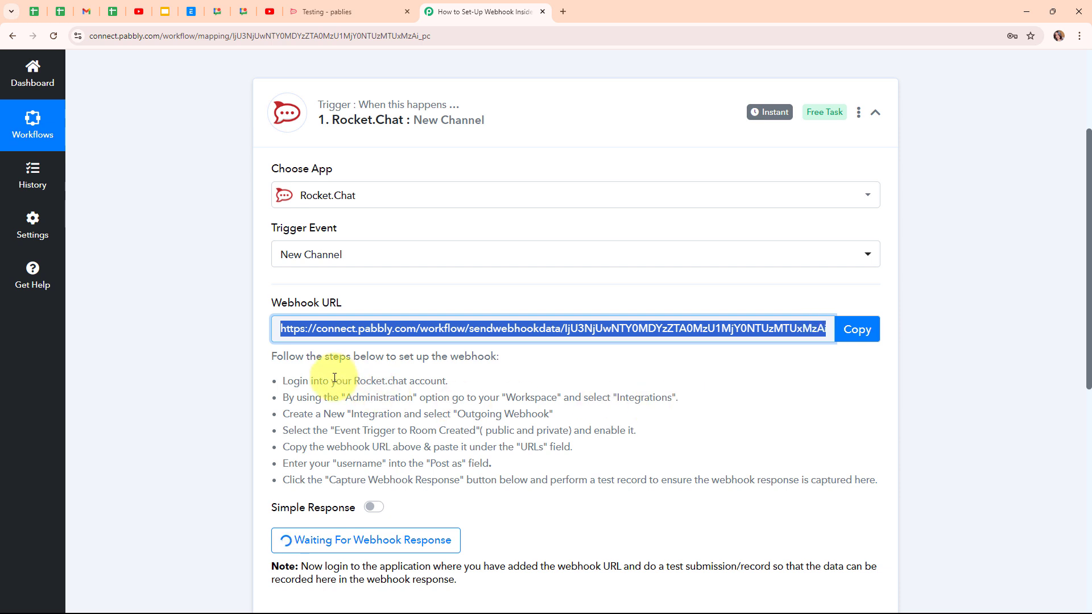
pyautogui.click(346, 7)
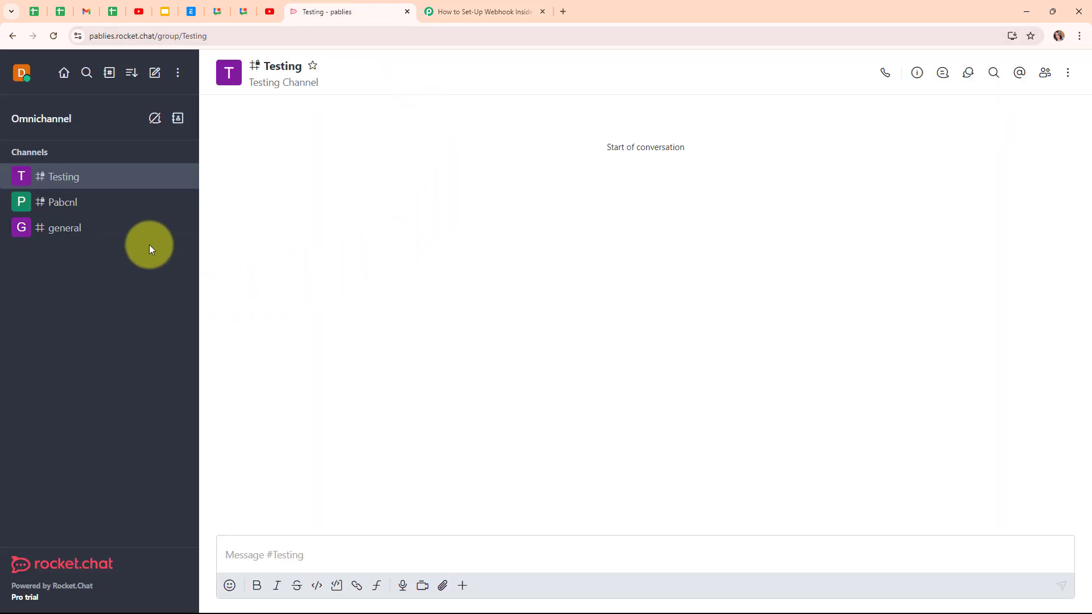
# Step: Open Administration > Integrations, showing the existing Testing and pc1 integrations
pyautogui.click(180, 74)
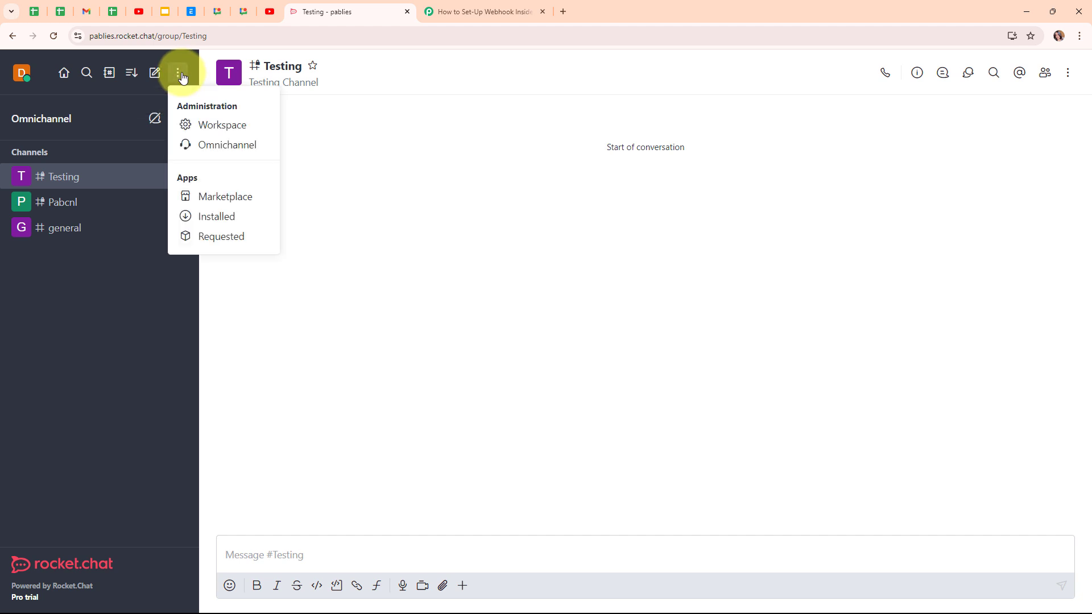
pyautogui.click(242, 127)
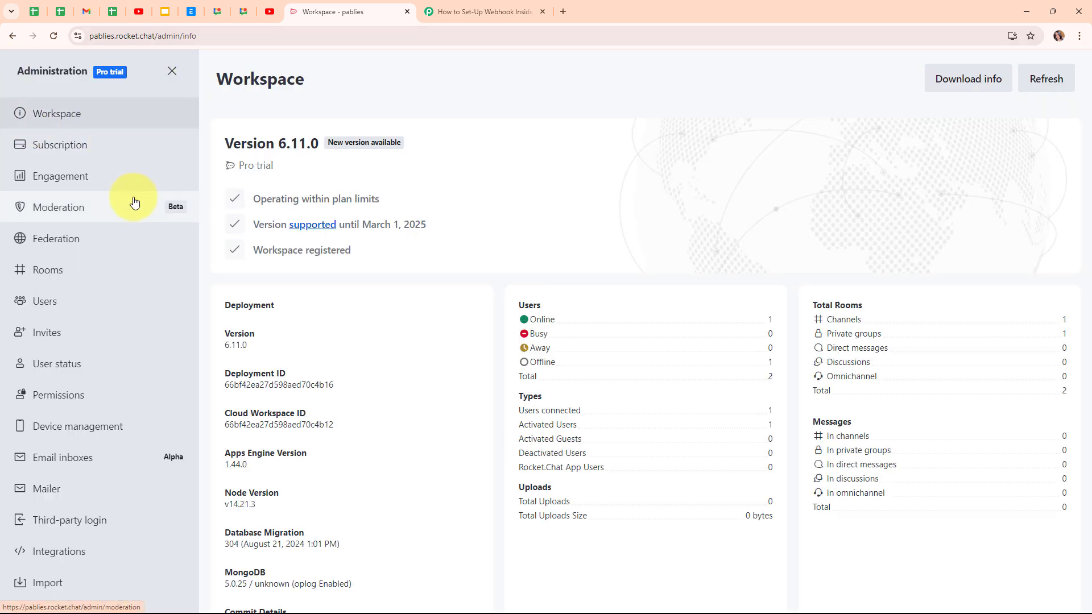
pyautogui.scroll(-2, 134, 202)
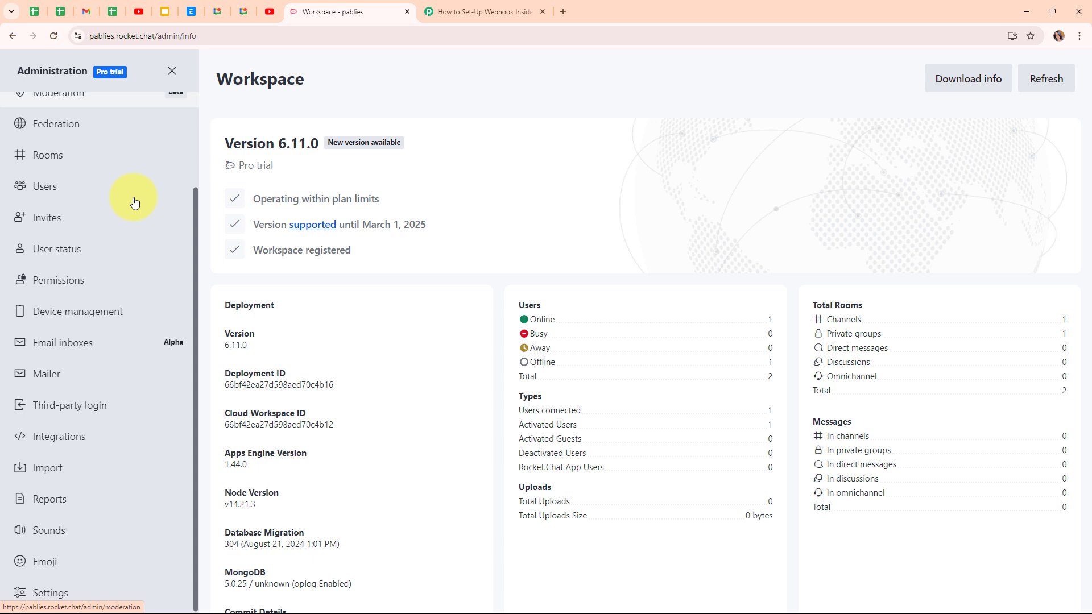
pyautogui.click(49, 451)
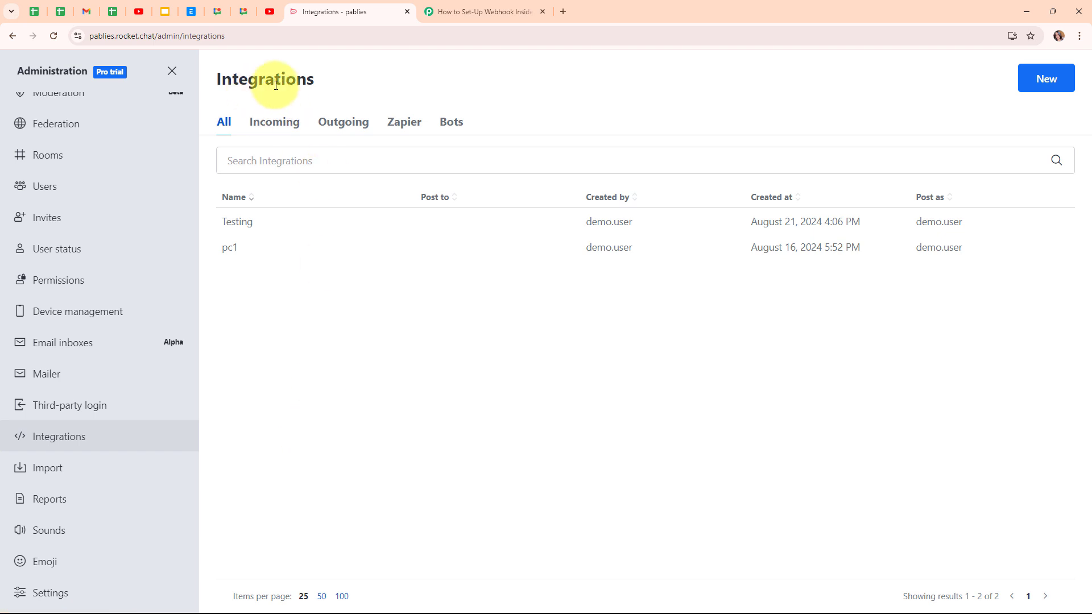
# Step: Create a new Outgoing webhook with Event Trigger 'Room Created (public and private)'
pyautogui.click(357, 129)
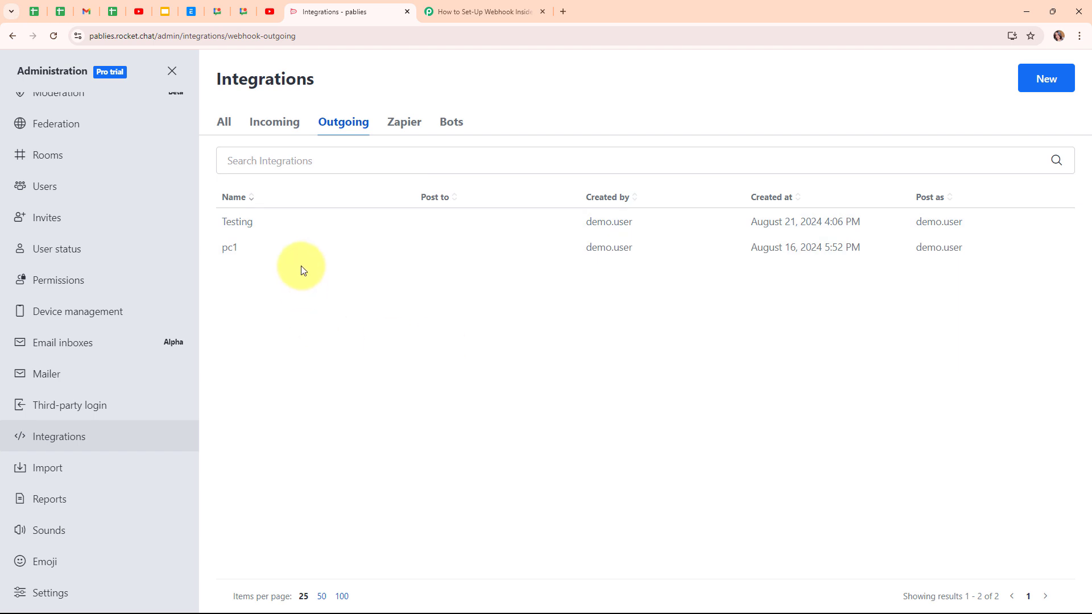
pyautogui.click(1047, 88)
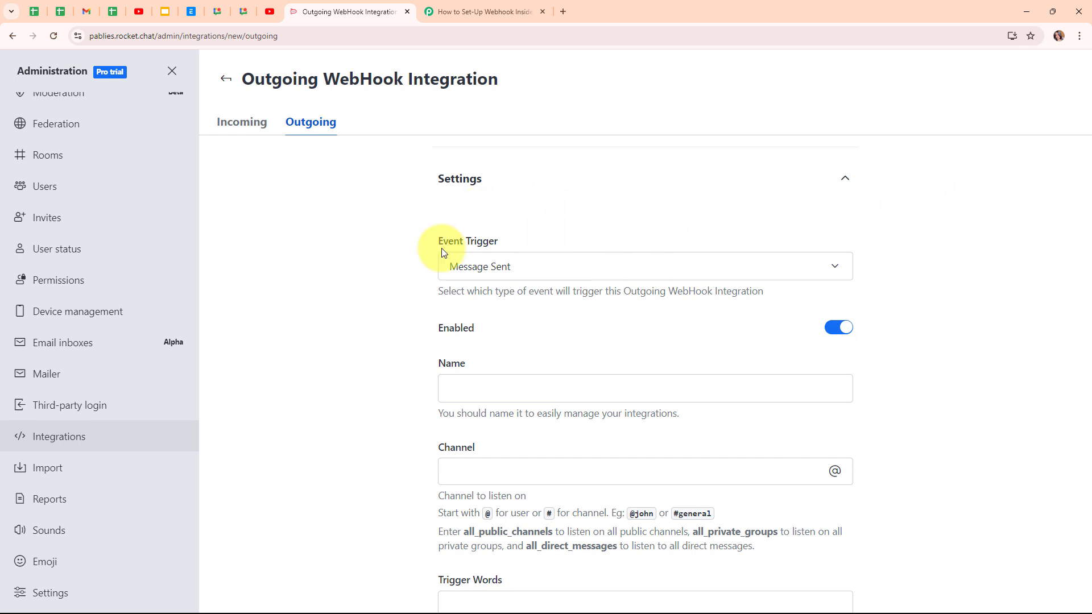
pyautogui.click(618, 268)
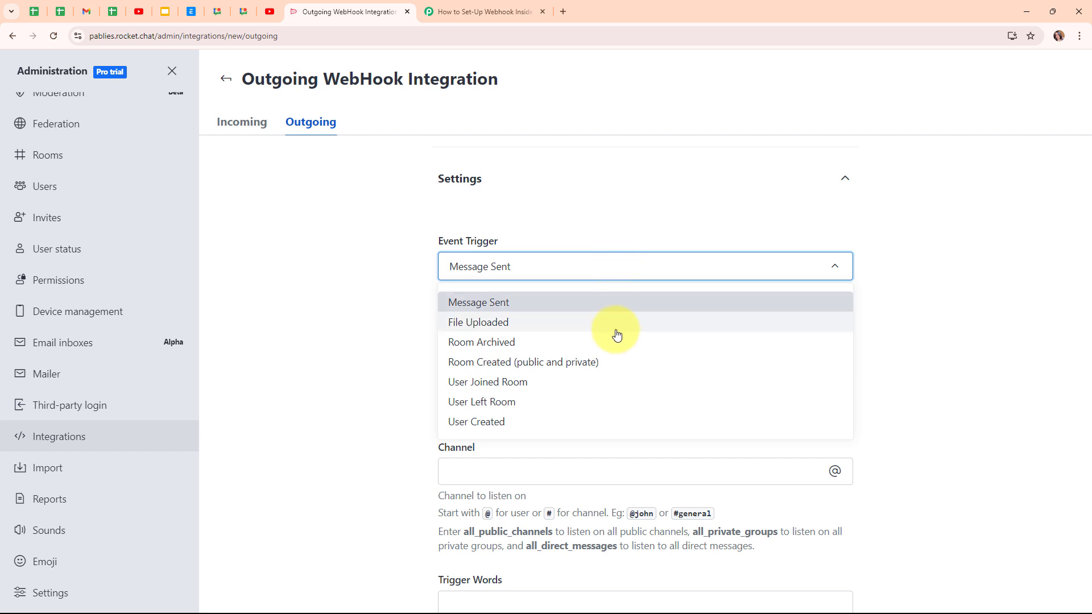
pyautogui.click(617, 371)
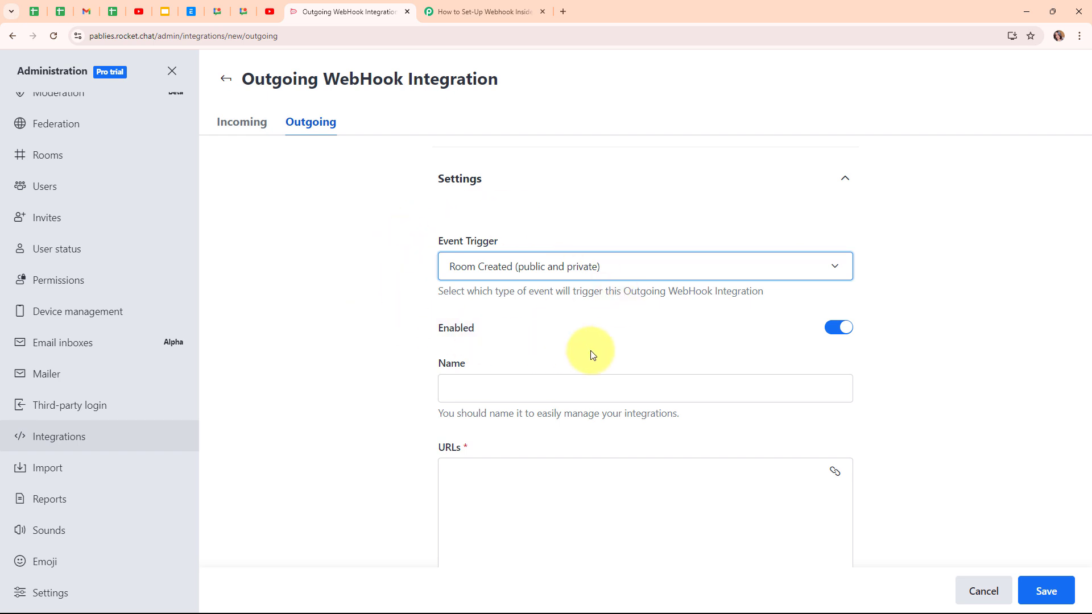
pyautogui.scroll(-1, 592, 353)
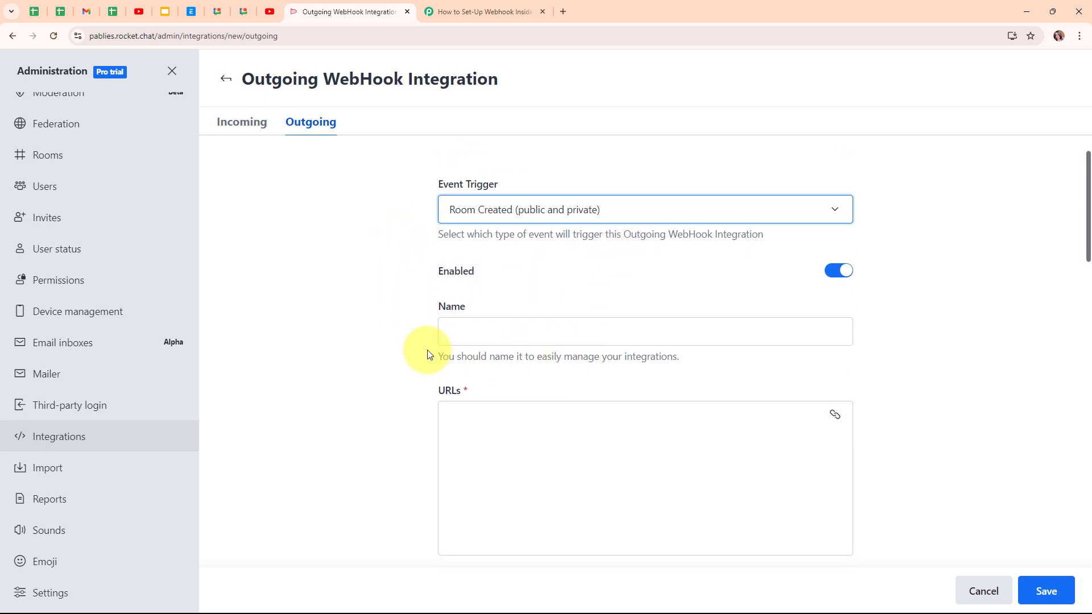
# Step: Name the integration 'New Channel' and paste the Pabbly webhook URL into URLs
pyautogui.click(467, 326)
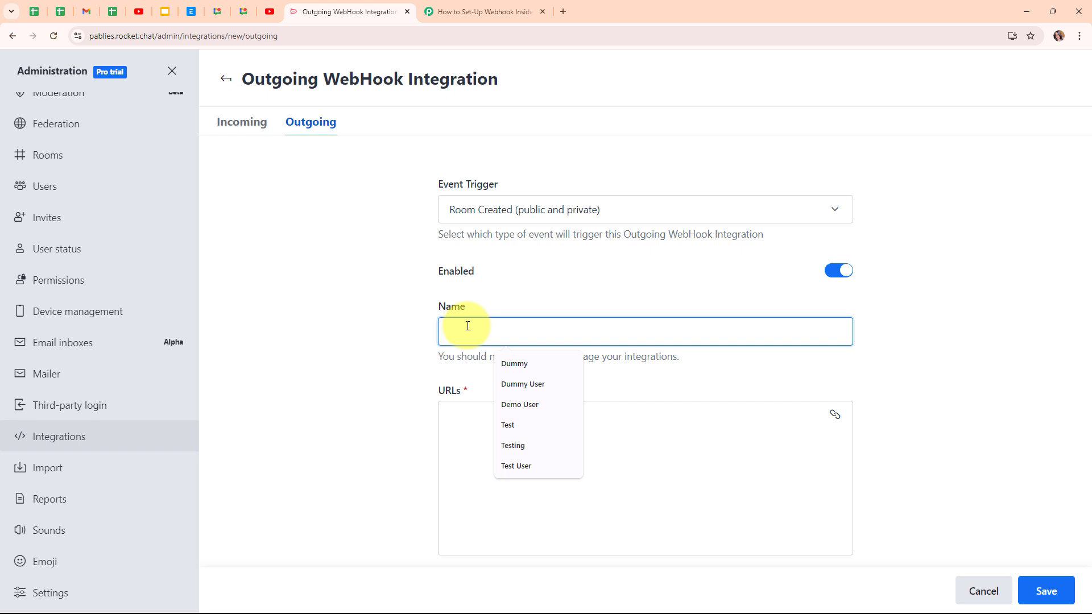
pyautogui.write('New Channel')
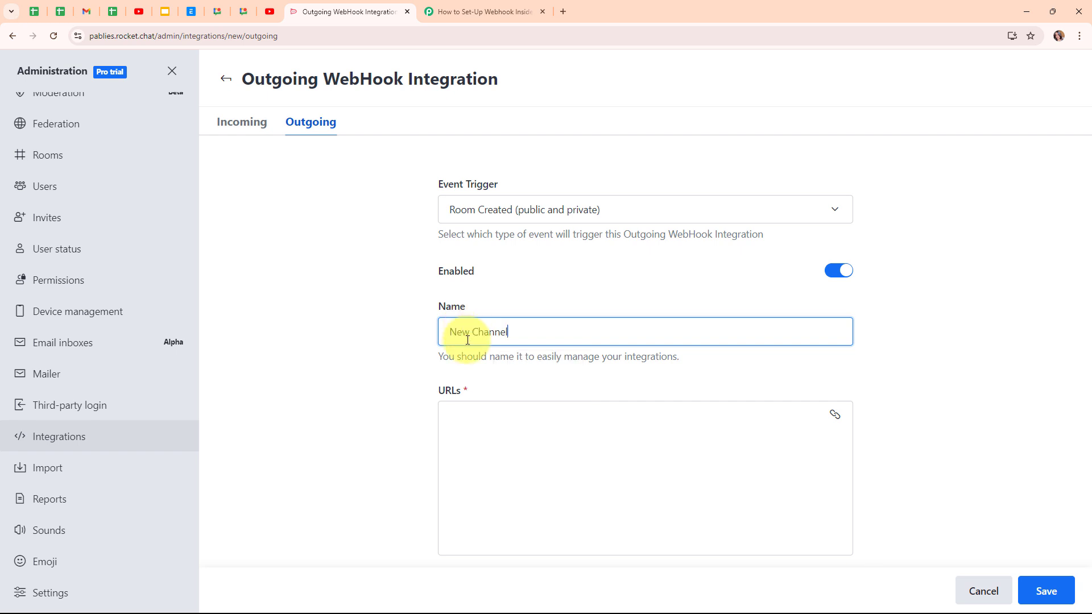
pyautogui.click(478, 454)
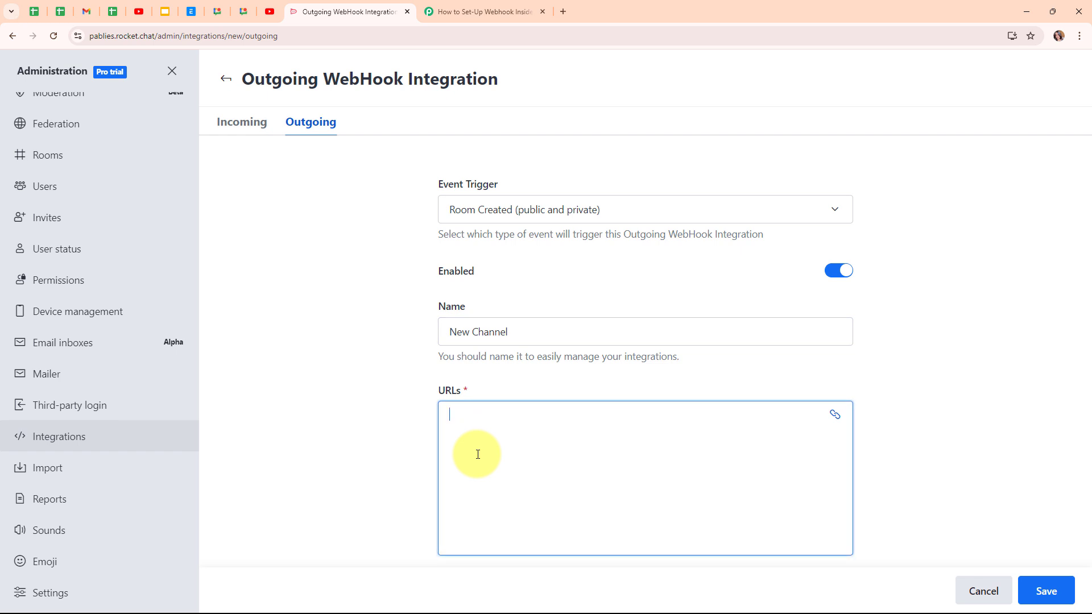
pyautogui.hotkey('ctrl', 'v')
pyautogui.click(885, 488)
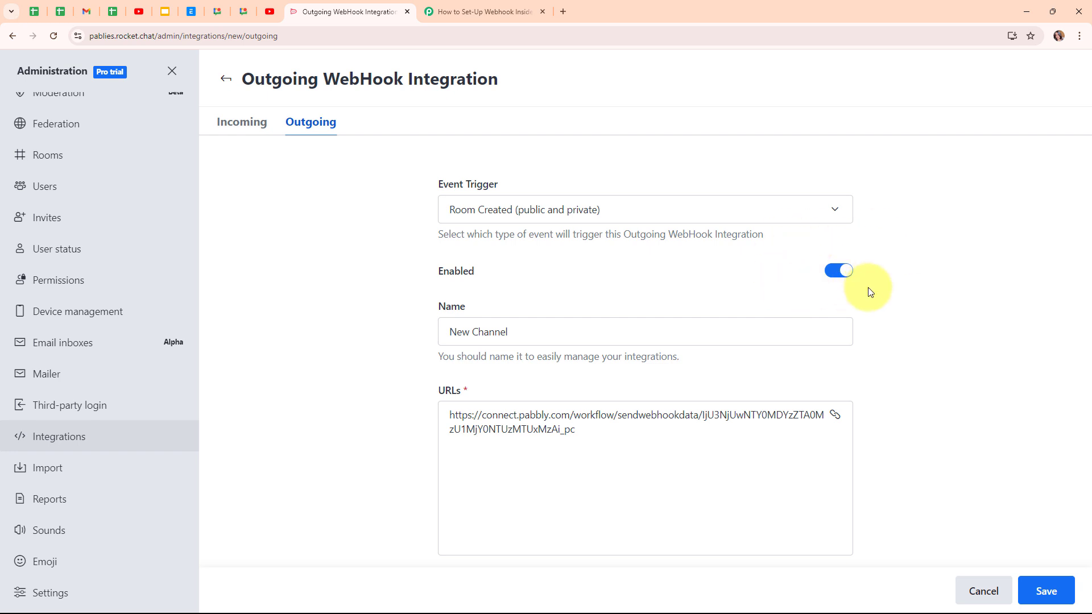
pyautogui.scroll(-7, 895, 368)
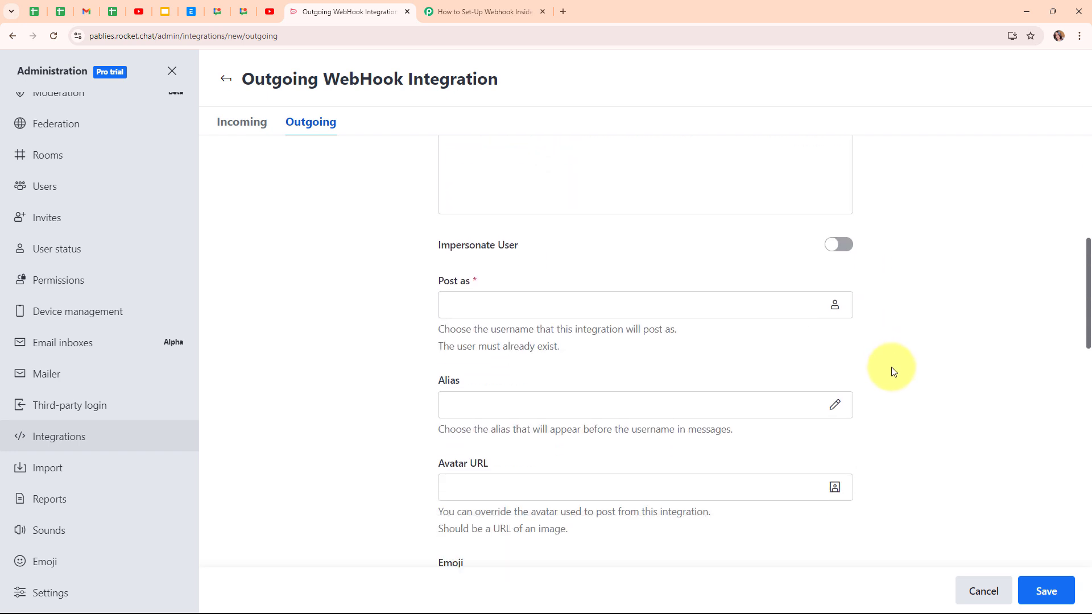
# Step: Set the Post as field to the existing demo user account
pyautogui.moveTo(439, 223); pyautogui.dragTo(490, 230)
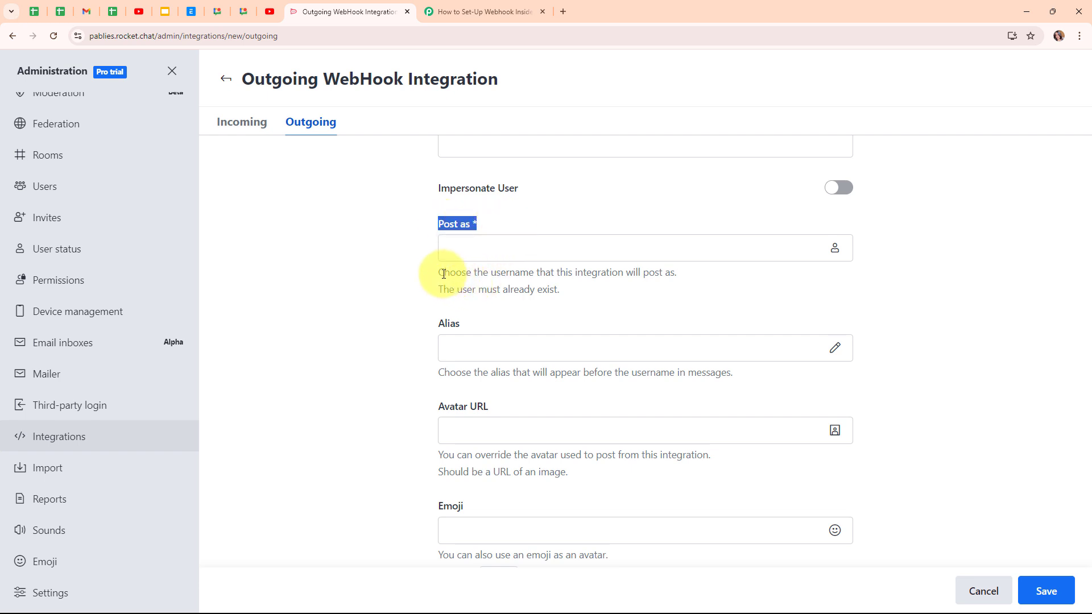
pyautogui.moveTo(441, 273); pyautogui.dragTo(685, 276)
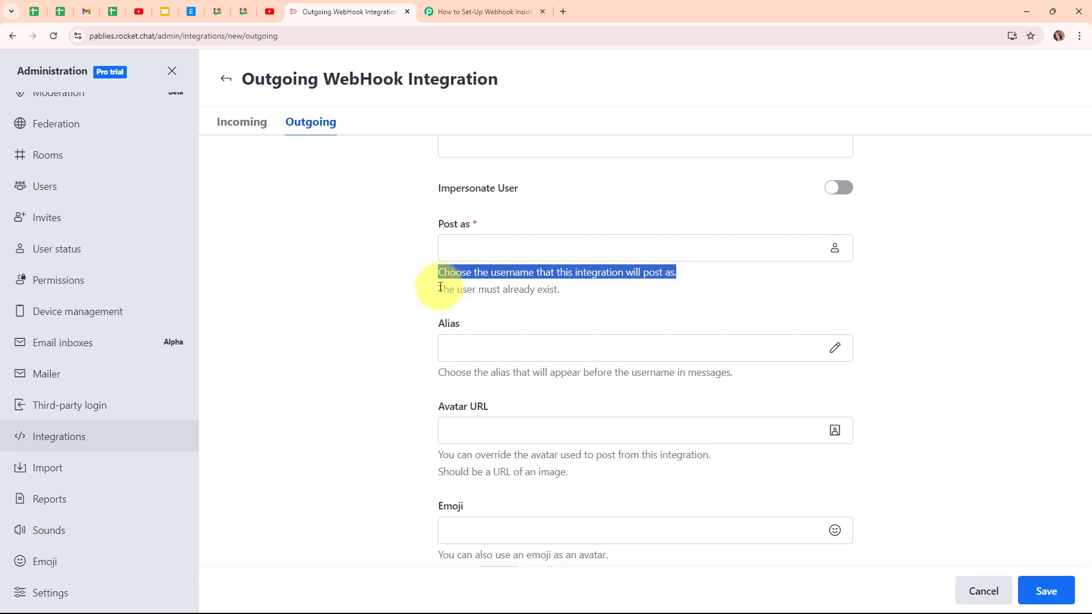
pyautogui.moveTo(440, 289); pyautogui.dragTo(566, 286)
pyautogui.click(524, 307)
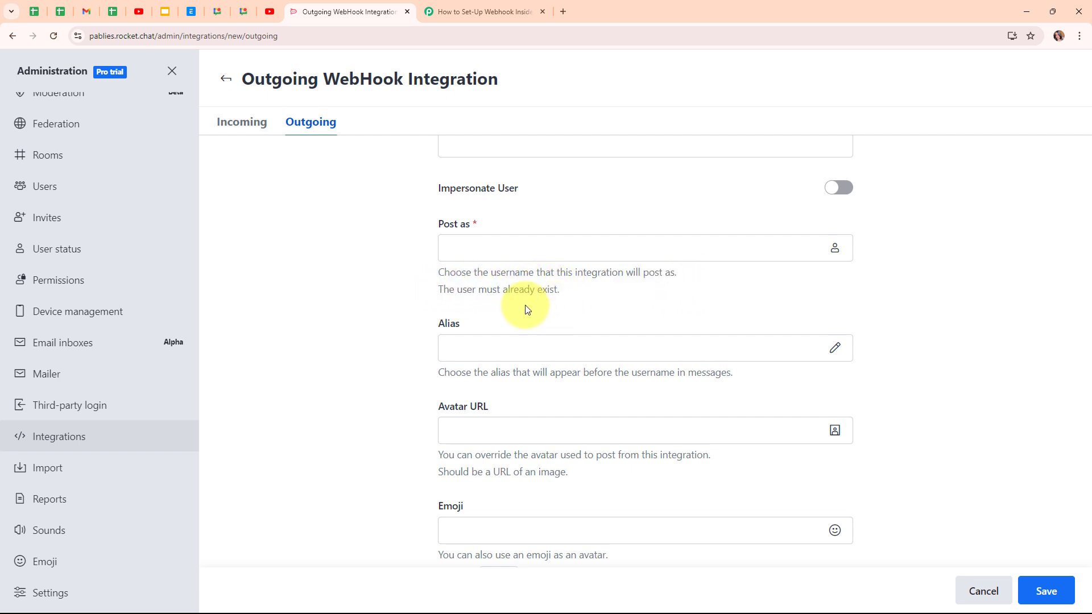
pyautogui.click(477, 251)
pyautogui.write('de')
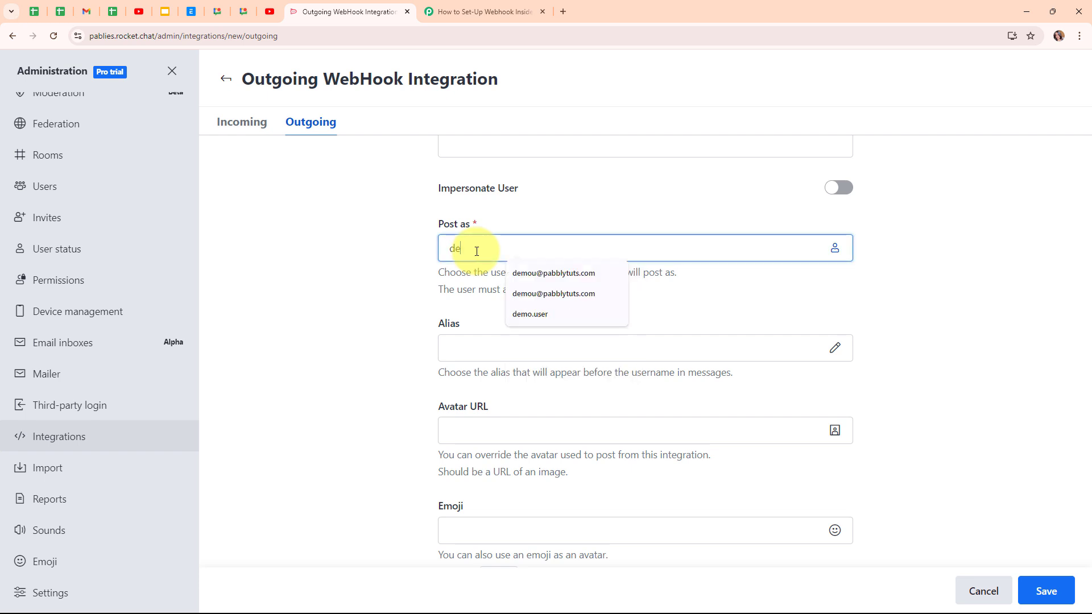
pyautogui.write('mo.user')
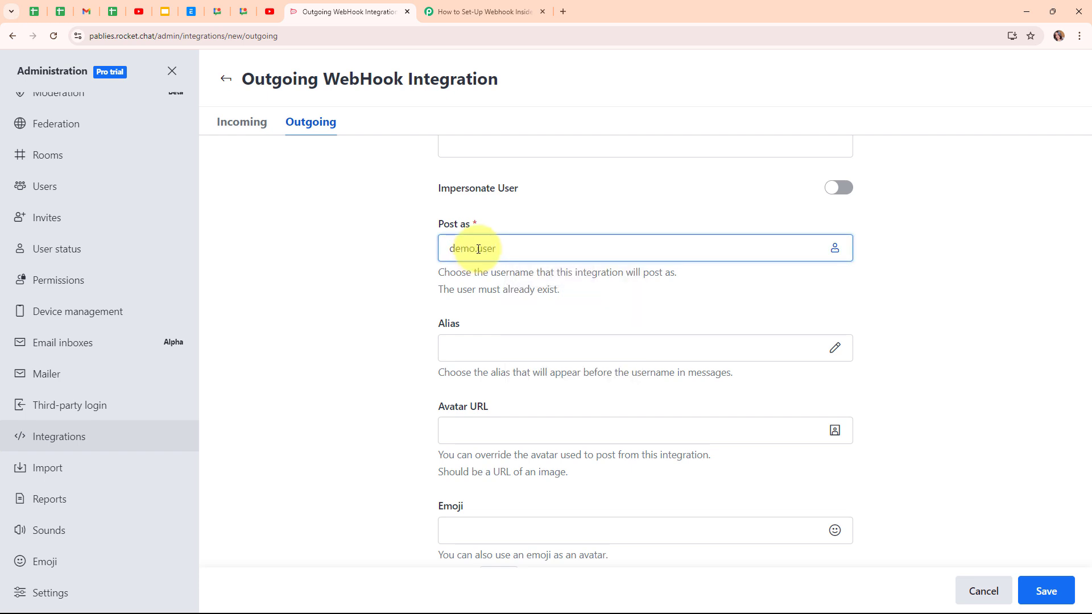
pyautogui.click(393, 296)
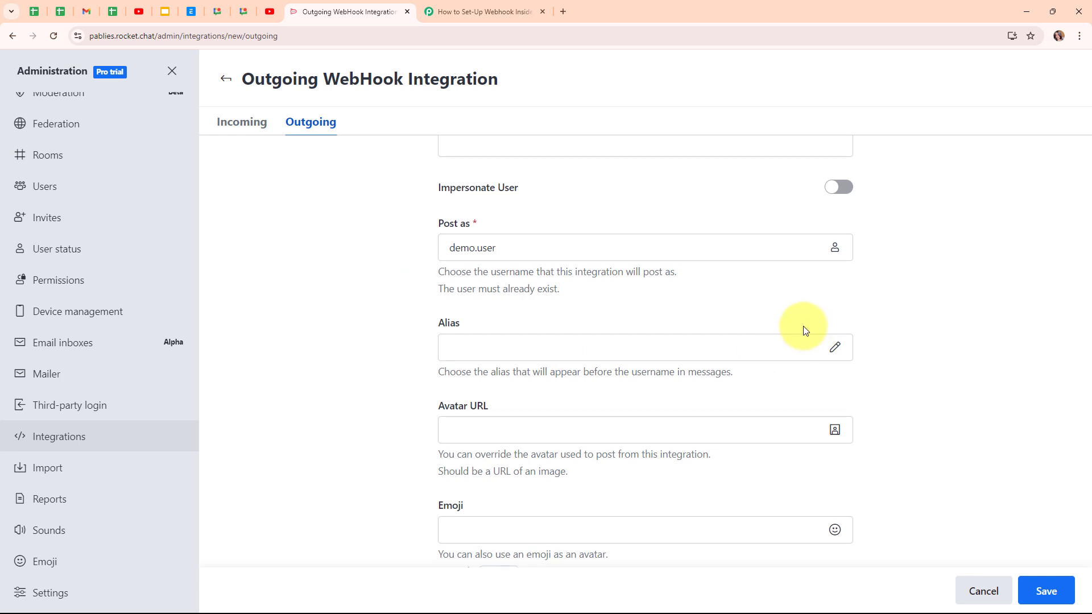
pyautogui.scroll(-4, 802, 327)
pyautogui.scroll(-8, 803, 329)
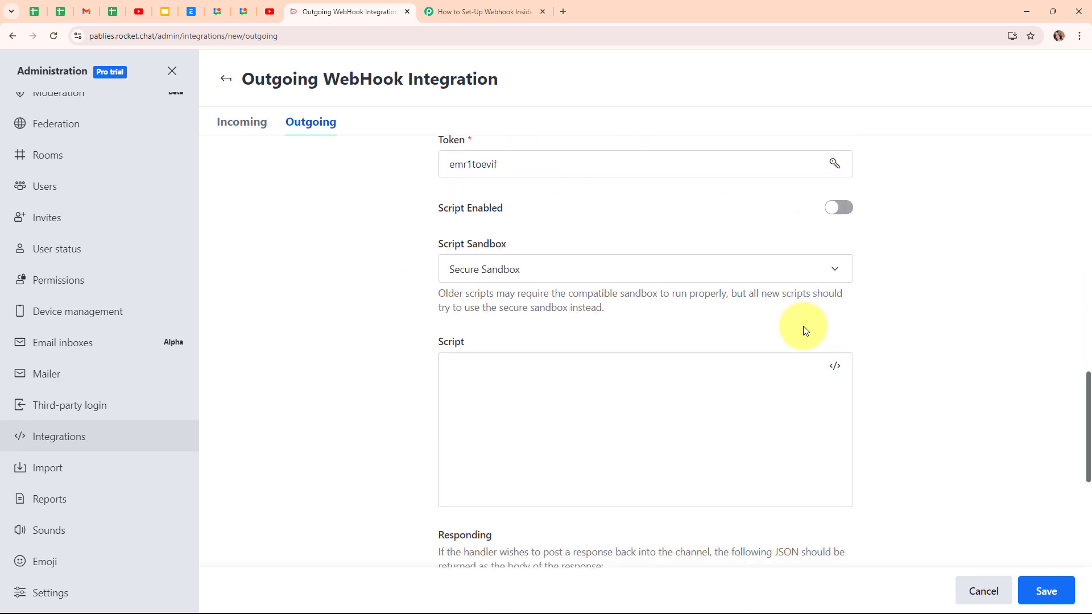
pyautogui.scroll(-1, 805, 326)
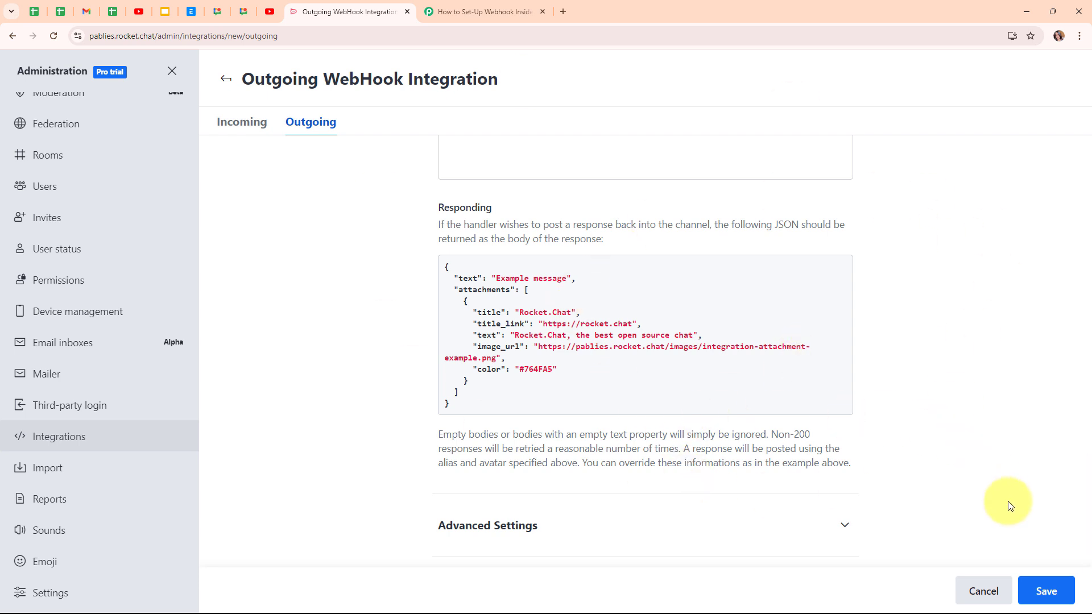
# Step: Save the New Channel webhook, return to the Outgoing list, and switch to Pabbly Connect
pyautogui.click(1043, 591)
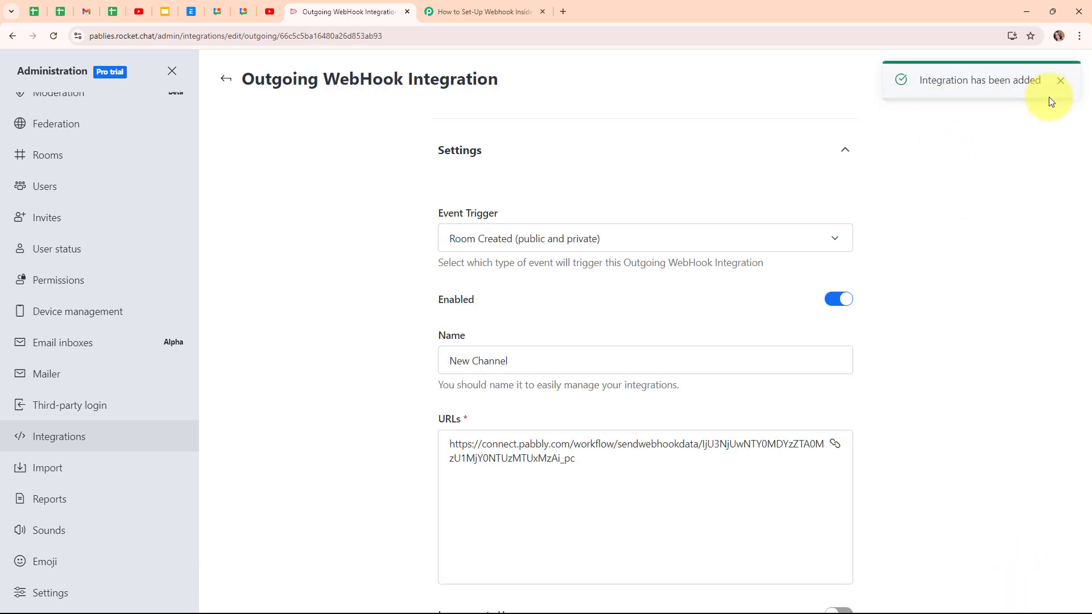
pyautogui.click(224, 81)
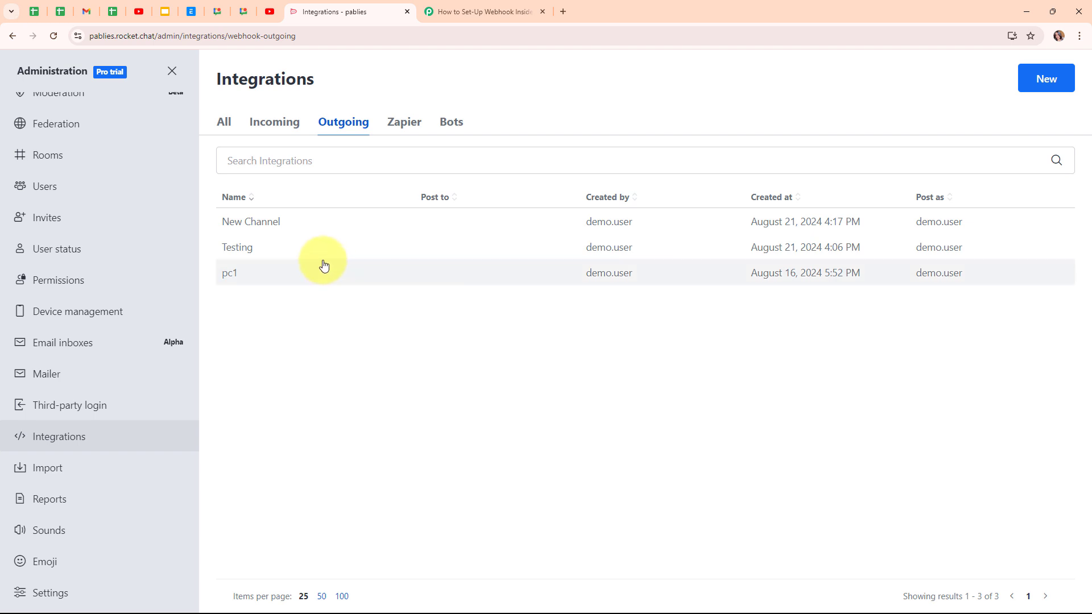
pyautogui.click(495, 6)
pyautogui.scroll(-2, 546, 427)
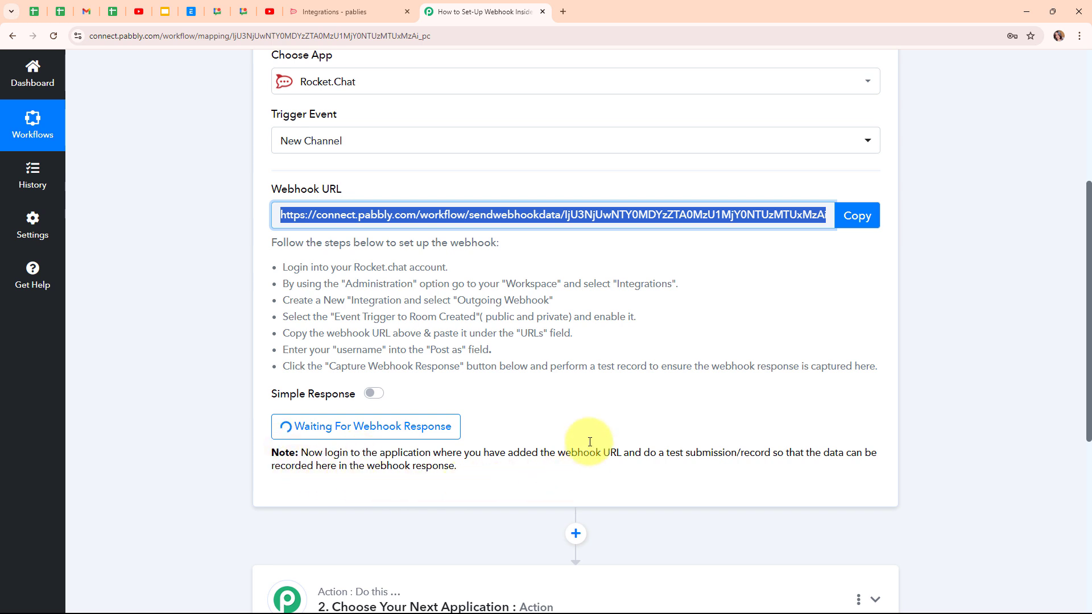
pyautogui.click(319, 5)
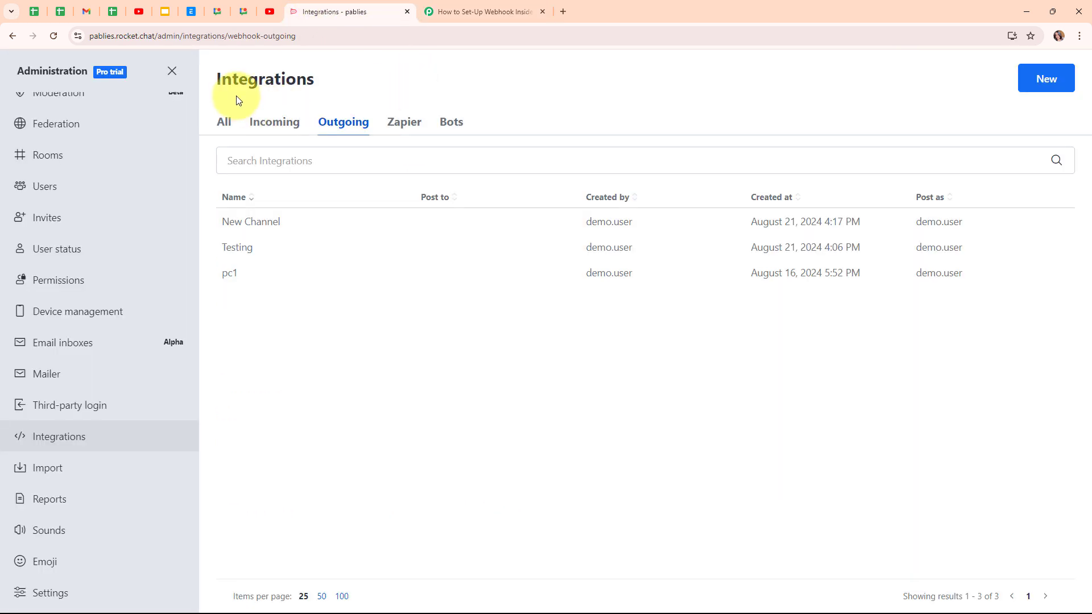
# Step: Start a new channel named NewLeads with the topic 'Webhook Testing'
pyautogui.click(172, 72)
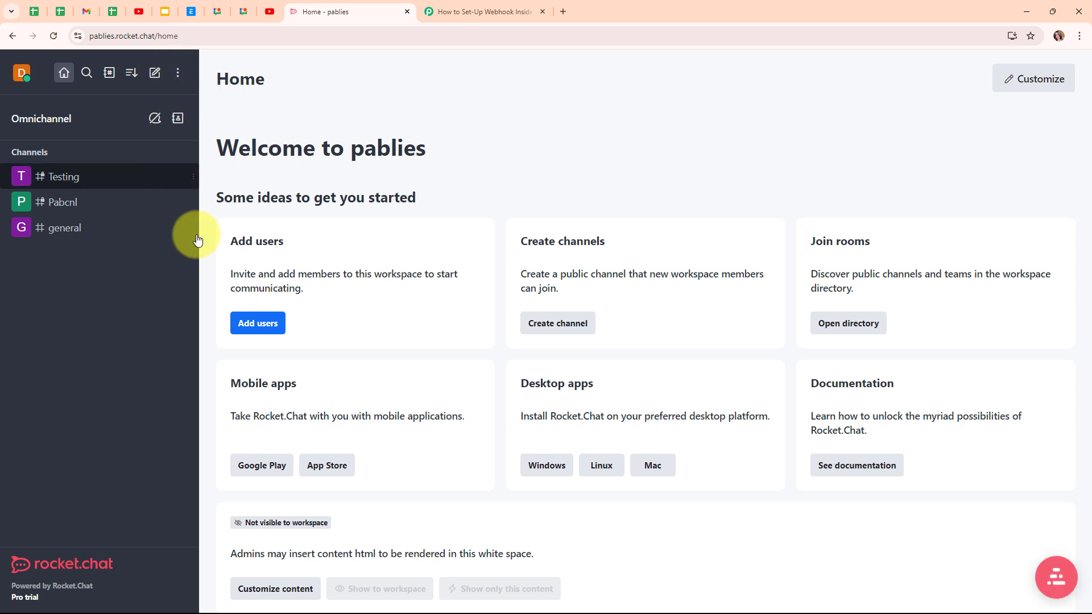
pyautogui.click(153, 74)
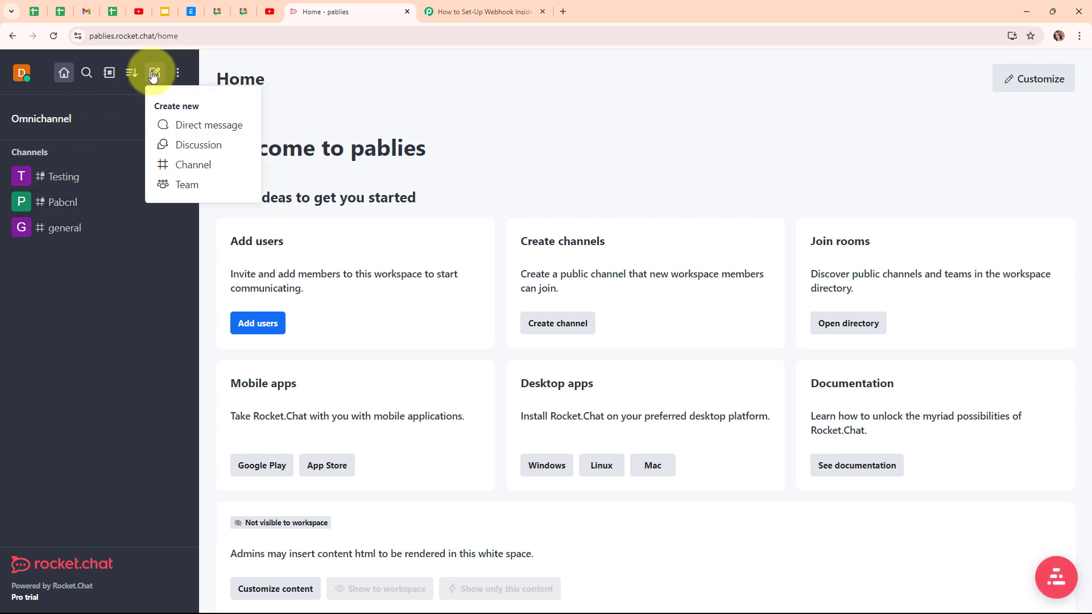
pyautogui.click(194, 166)
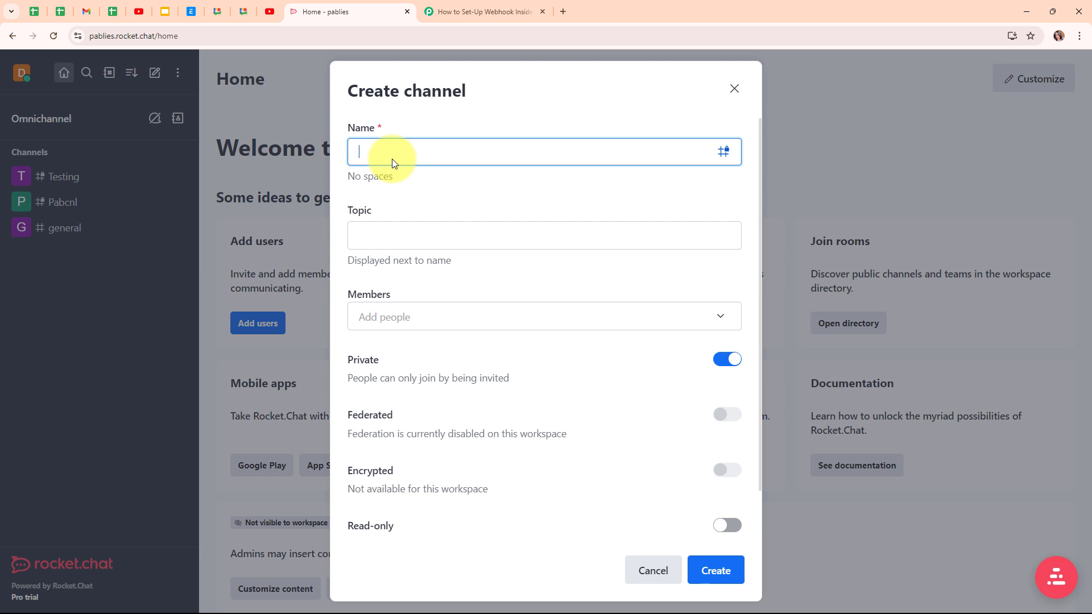
pyautogui.write('New')
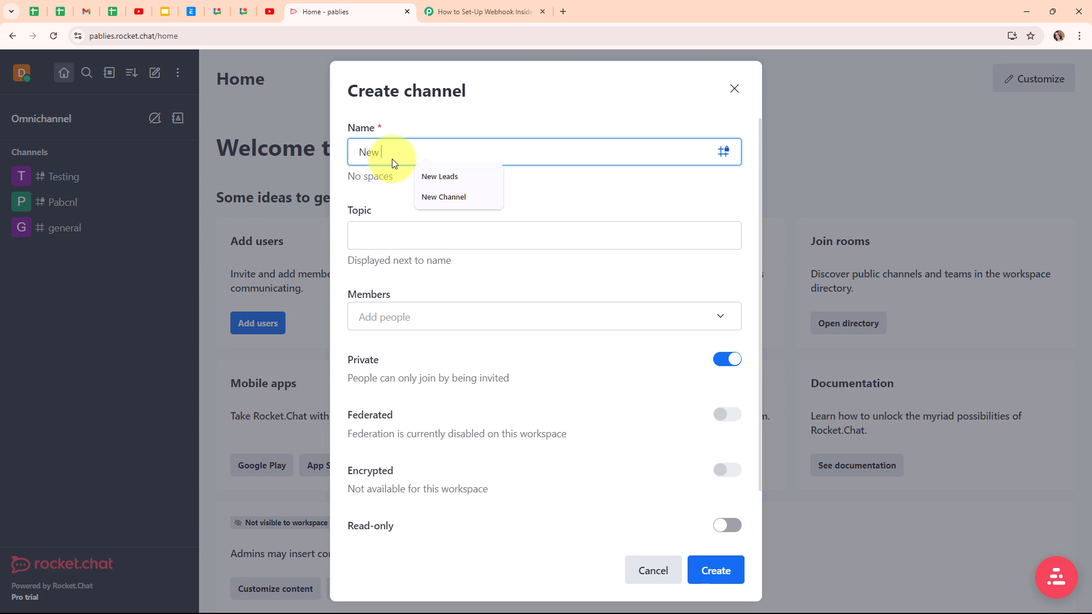
pyautogui.press('BackSpace')
pyautogui.write('Leads')
pyautogui.click(383, 238)
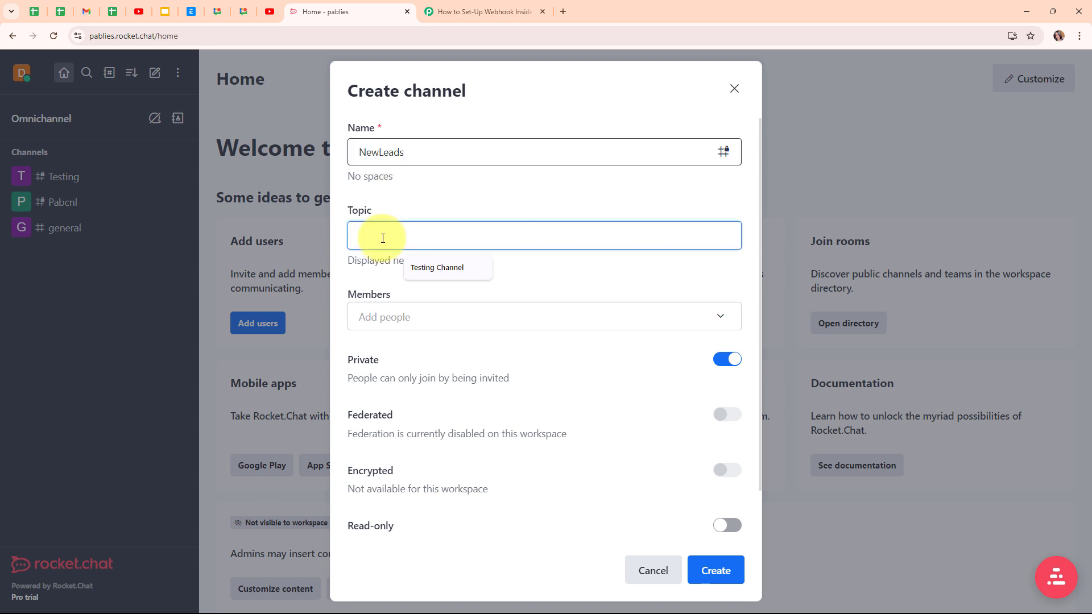
pyautogui.write('Webh')
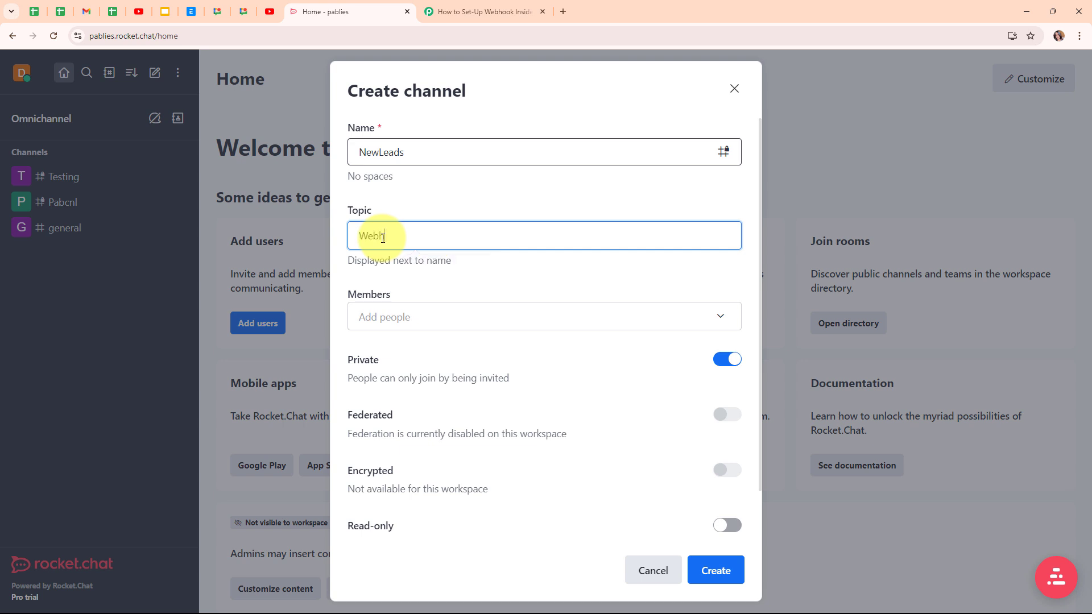
pyautogui.write('ook Testing')
# Step: Add the demo user as a member and create the private NewLeads channel
pyautogui.scroll(-1, 404, 251)
pyautogui.click(425, 264)
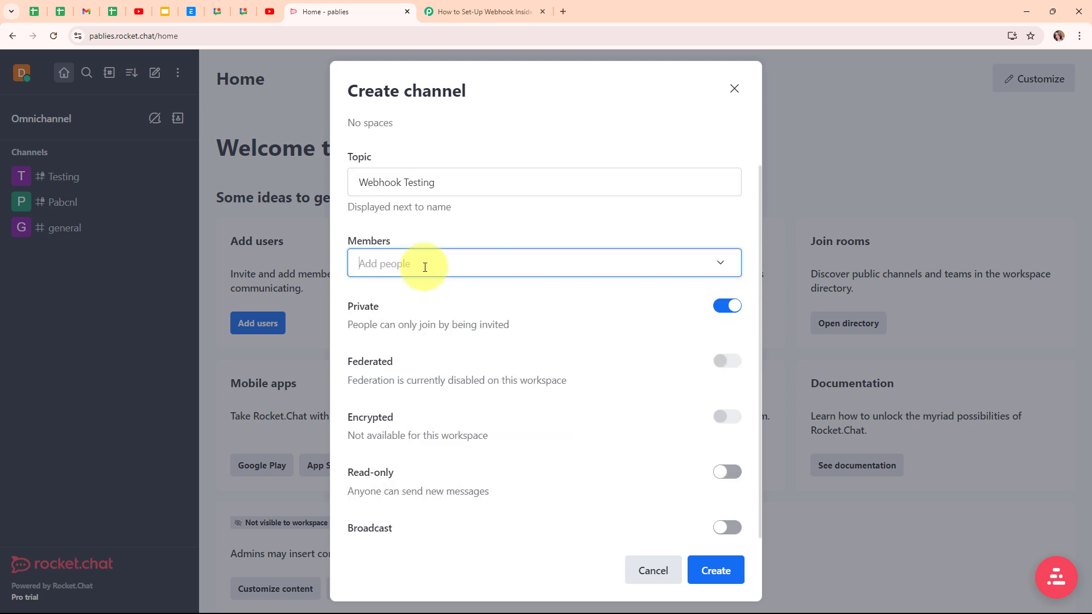
pyautogui.click(422, 307)
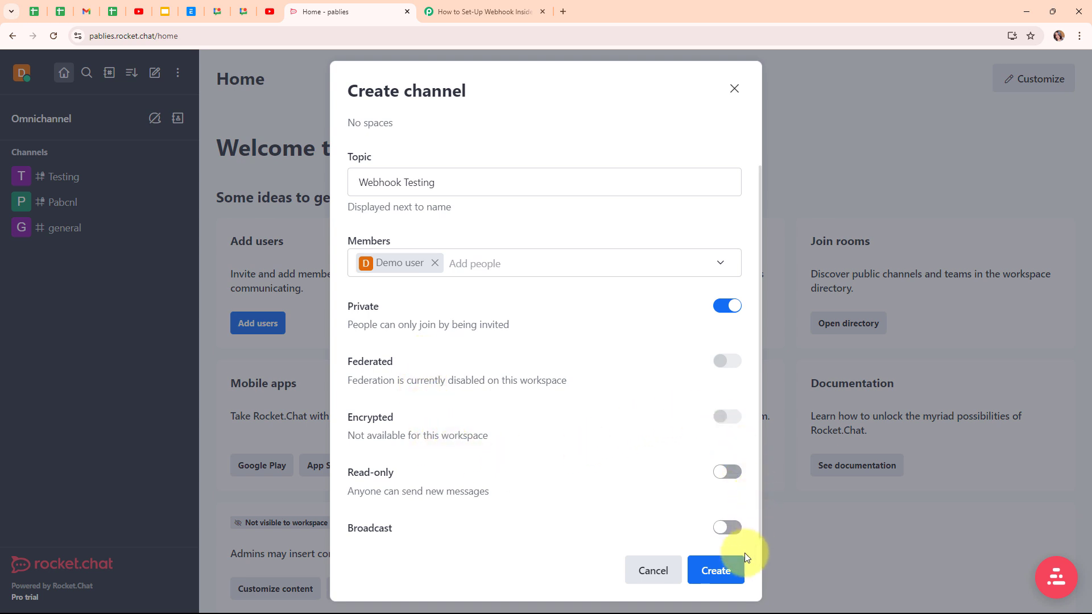
pyautogui.click(716, 570)
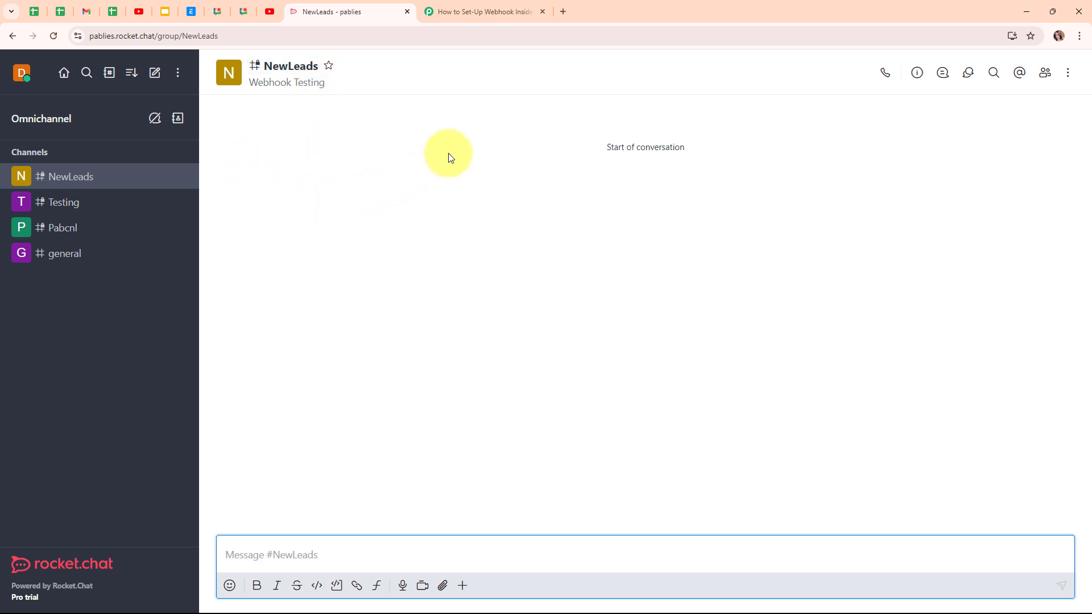
# Step: In Pabbly, inspect the captured User Name, User Id, Timestamp and Room Ts values
pyautogui.click(493, 11)
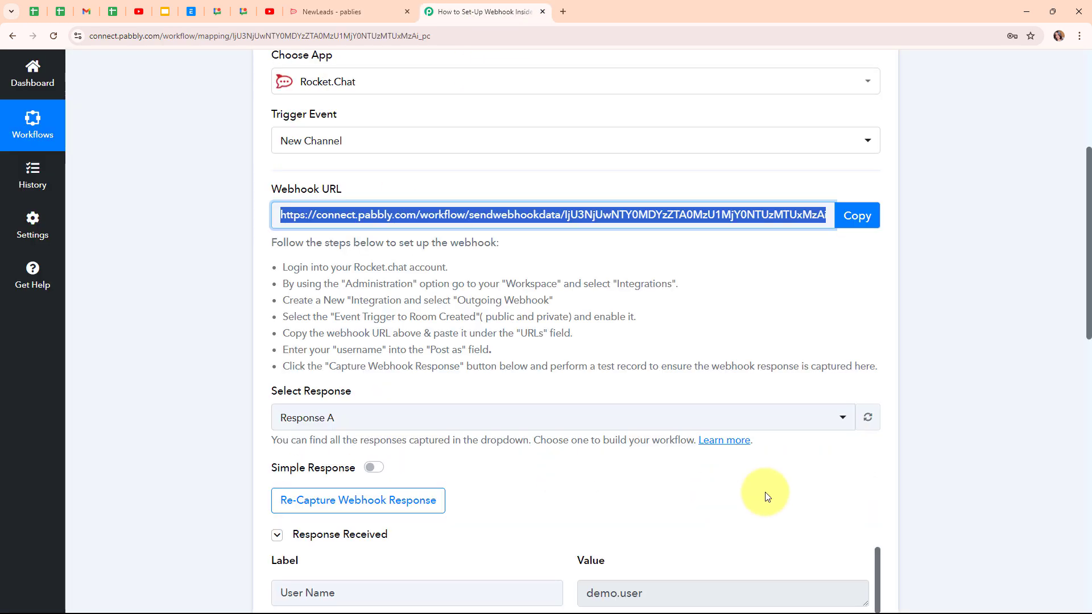
pyautogui.scroll(-6, 765, 497)
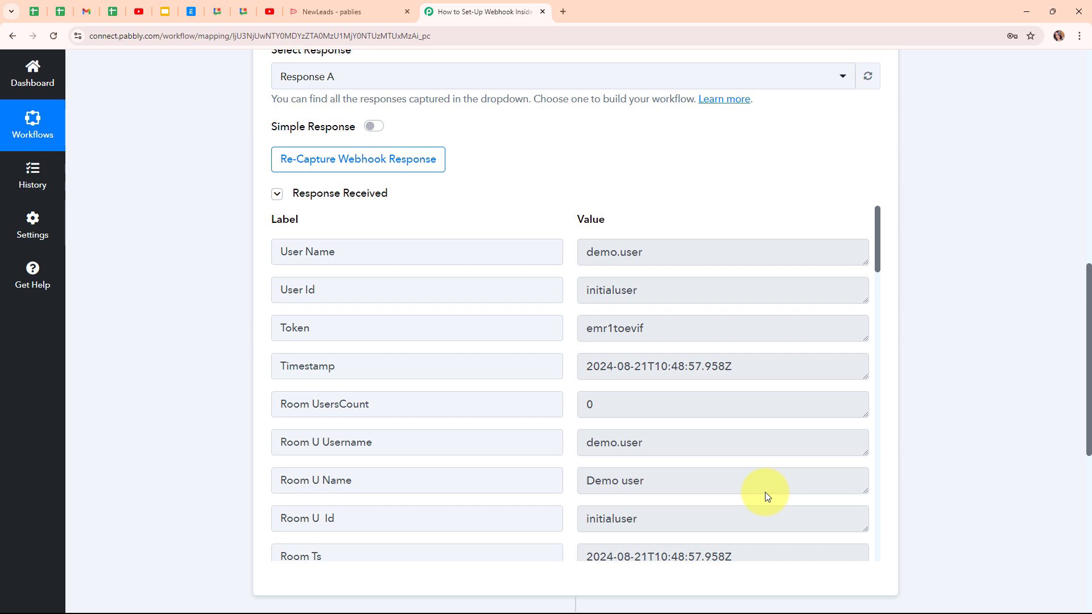
pyautogui.moveTo(652, 251); pyautogui.dragTo(574, 267)
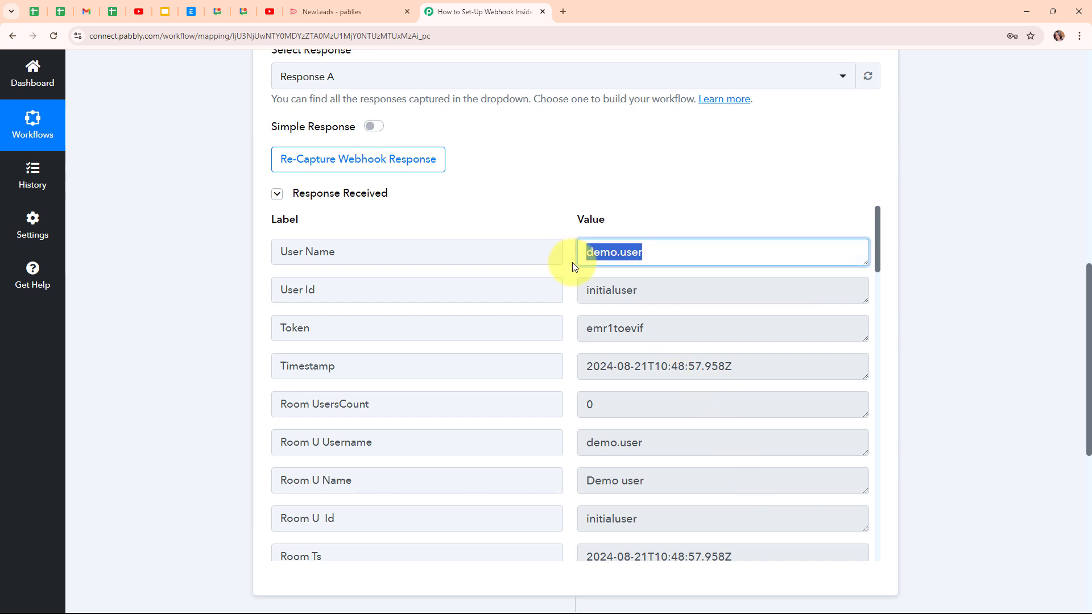
pyautogui.moveTo(654, 288); pyautogui.dragTo(556, 285)
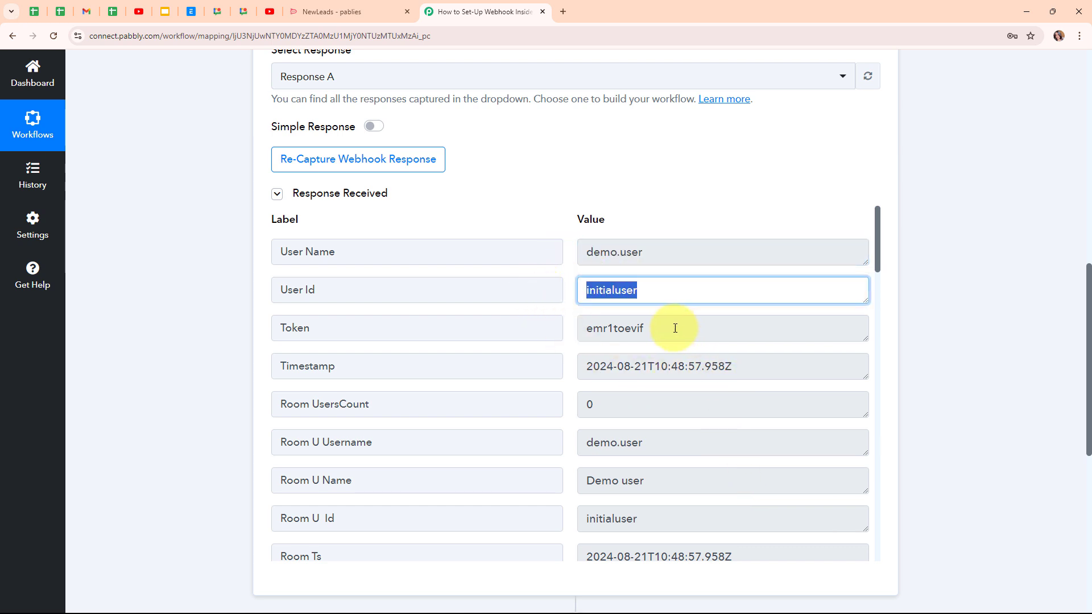
pyautogui.moveTo(675, 328); pyautogui.dragTo(524, 334)
pyautogui.scroll(-1, 772, 393)
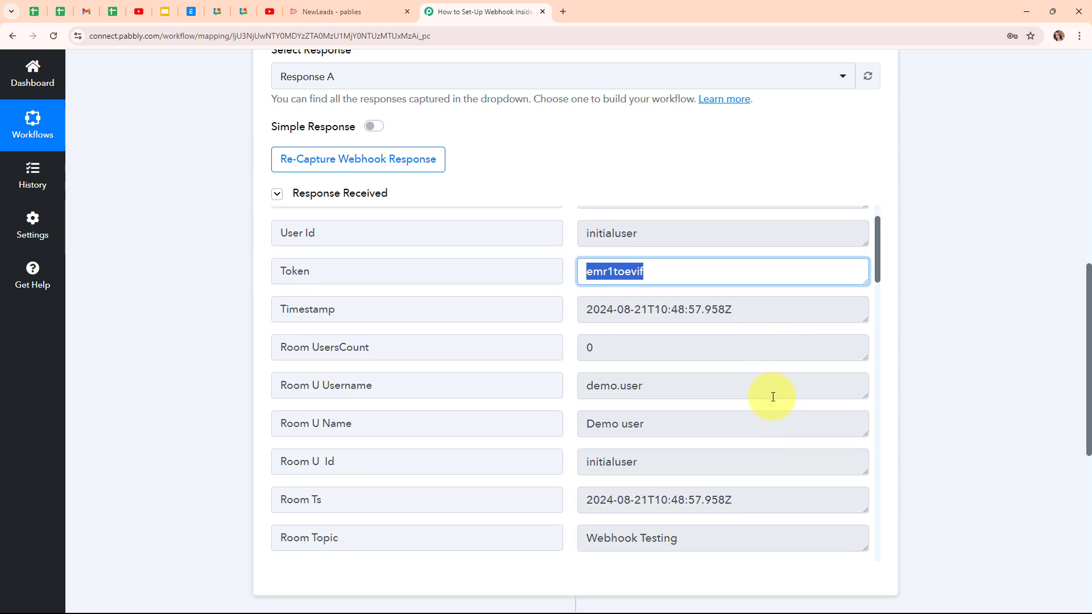
pyautogui.moveTo(760, 307); pyautogui.dragTo(629, 322)
pyautogui.click(752, 507)
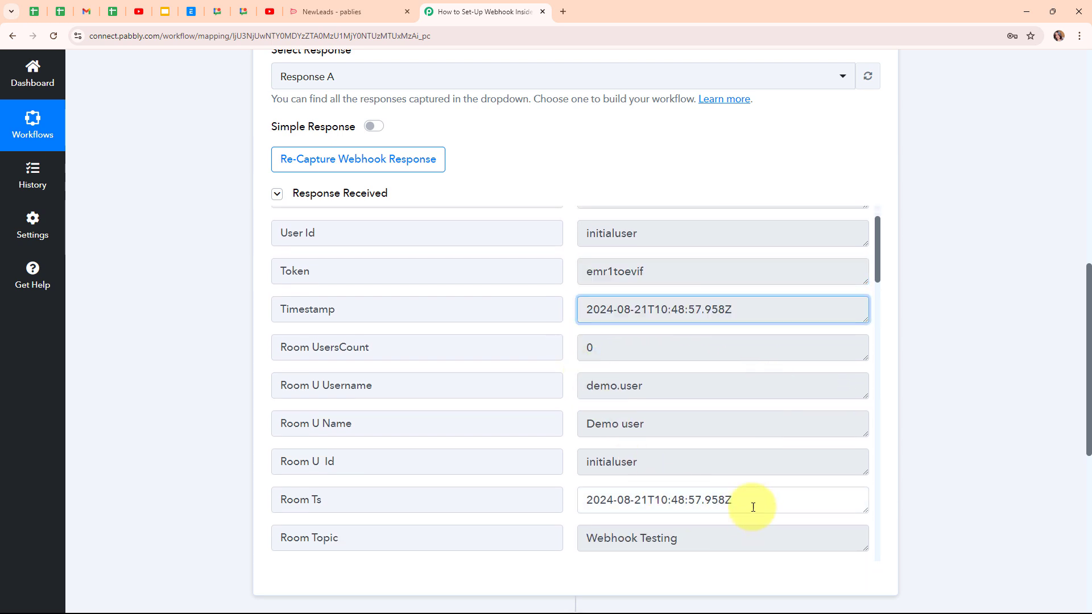
pyautogui.moveTo(753, 507); pyautogui.dragTo(565, 505)
# Step: Review the captured Room Name NewLeads and the remaining response fields
pyautogui.scroll(-3, 683, 492)
pyautogui.moveTo(685, 368); pyautogui.dragTo(482, 384)
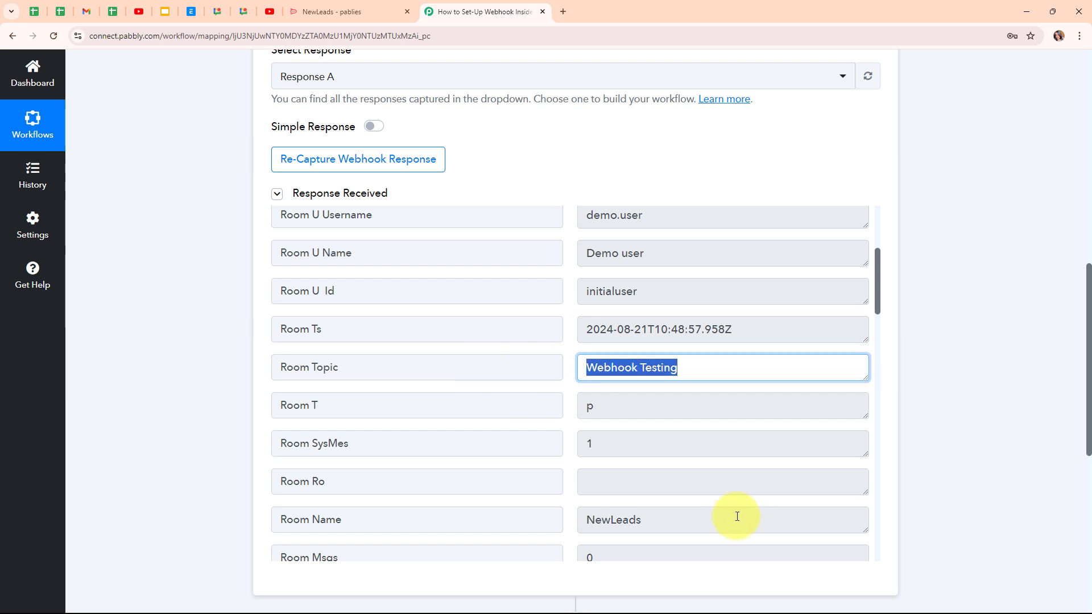
pyautogui.click(737, 517)
pyautogui.moveTo(604, 519); pyautogui.dragTo(756, 500)
pyautogui.scroll(-3, 787, 488)
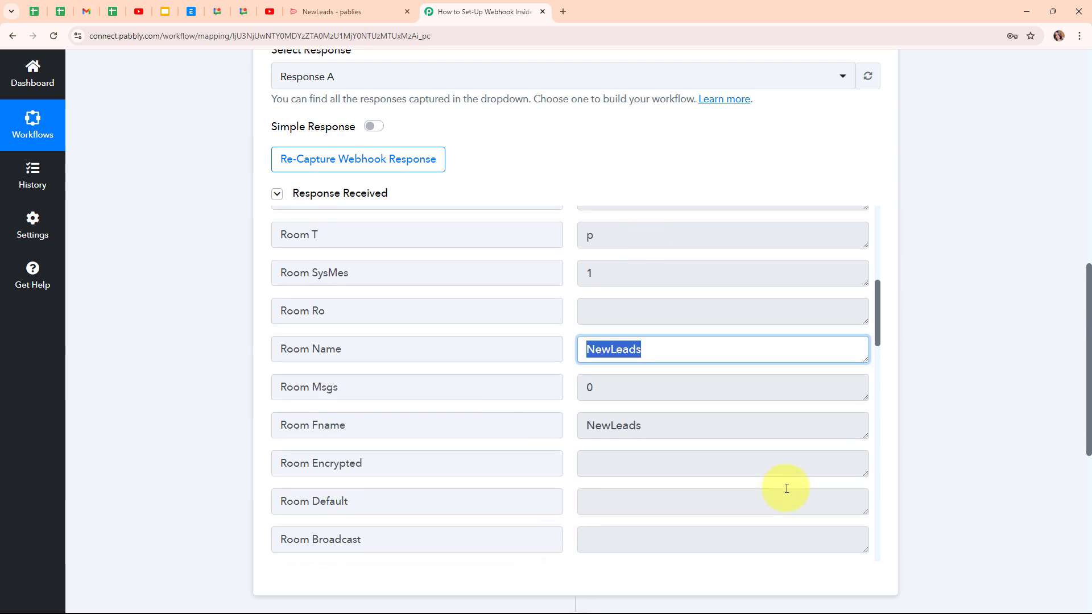
pyautogui.scroll(-15, 786, 488)
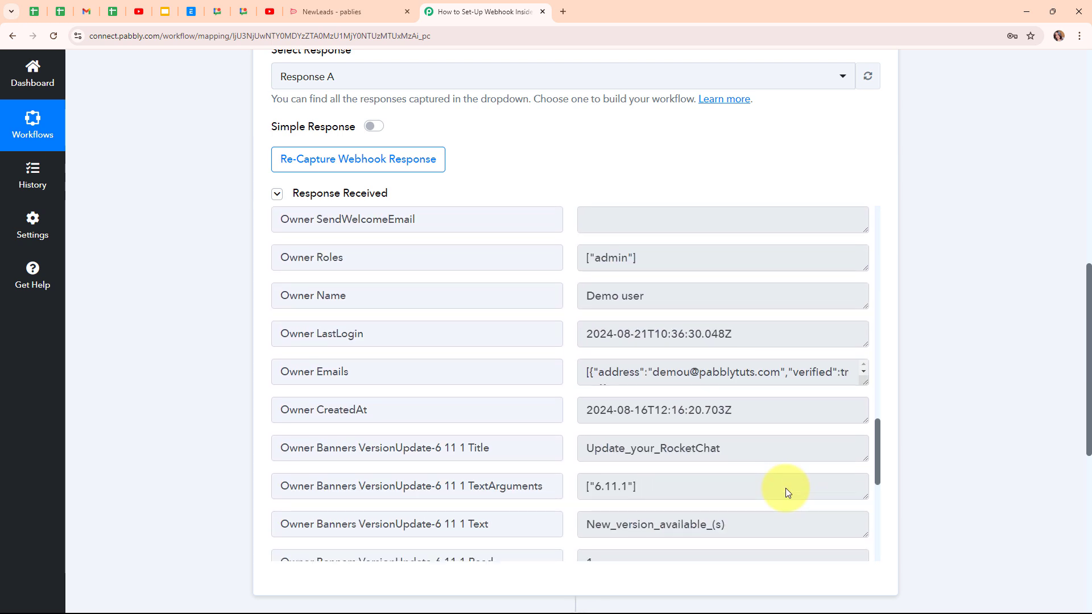
pyautogui.scroll(-8, 786, 488)
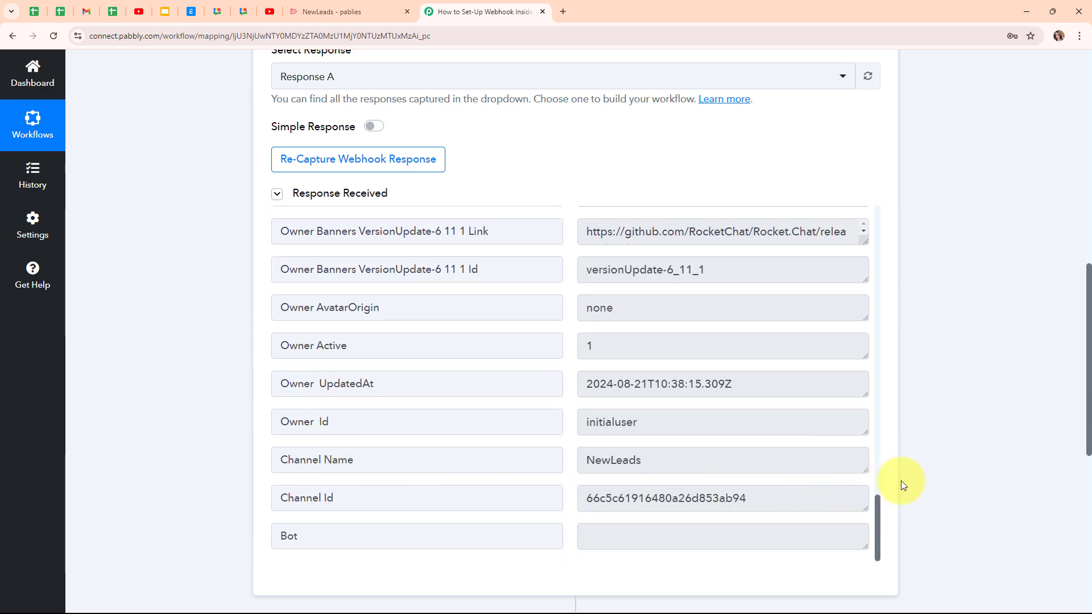
pyautogui.scroll(3, 905, 485)
pyautogui.scroll(8, 904, 480)
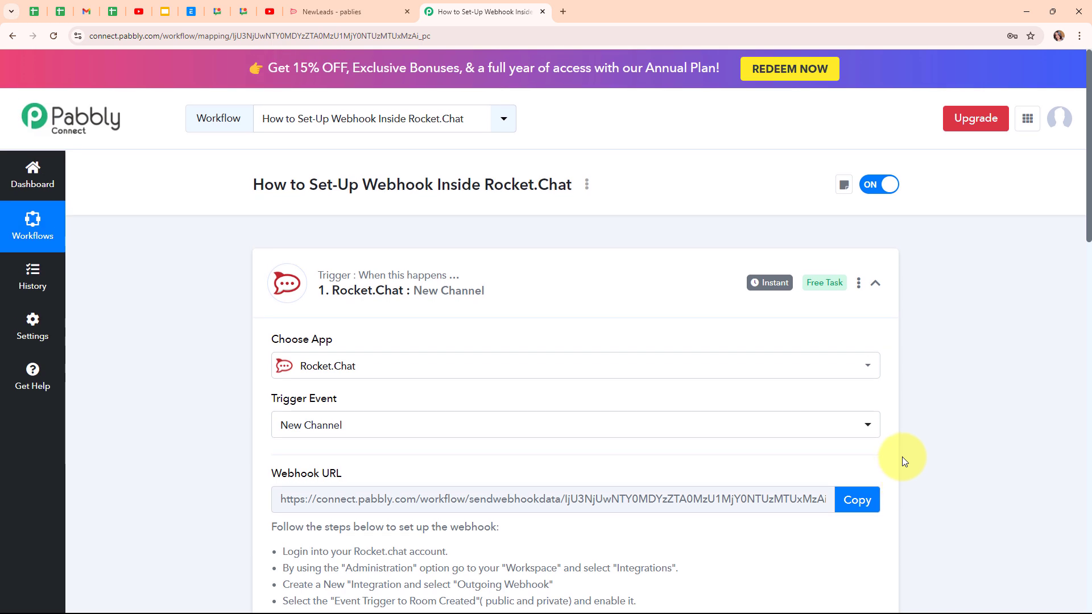
# Step: Collapse the Rocket.Chat New Channel trigger card, leaving both workflow steps as compact cards
pyautogui.click(875, 284)
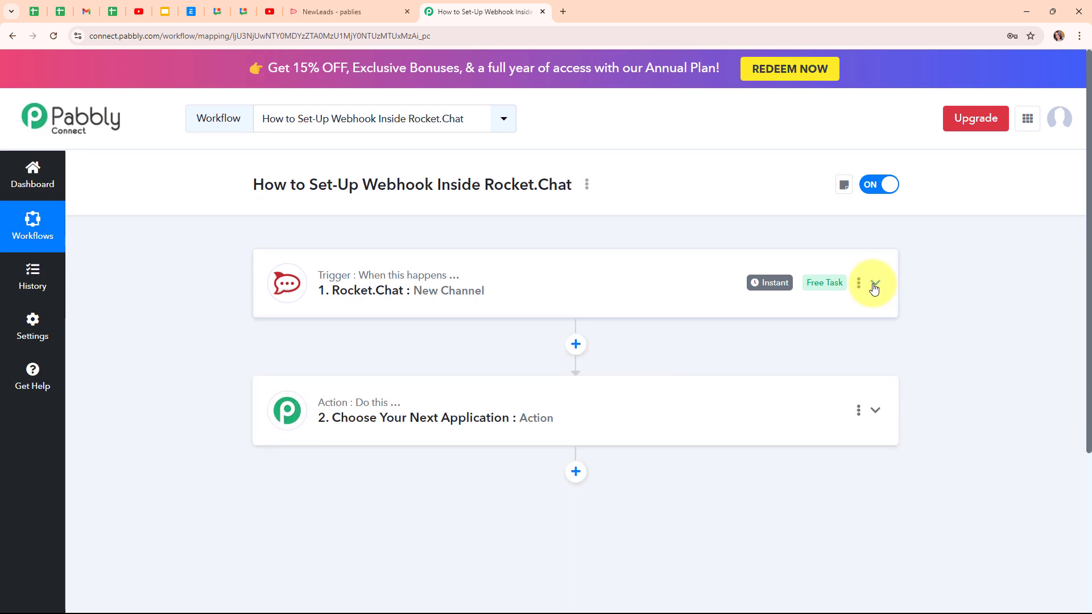